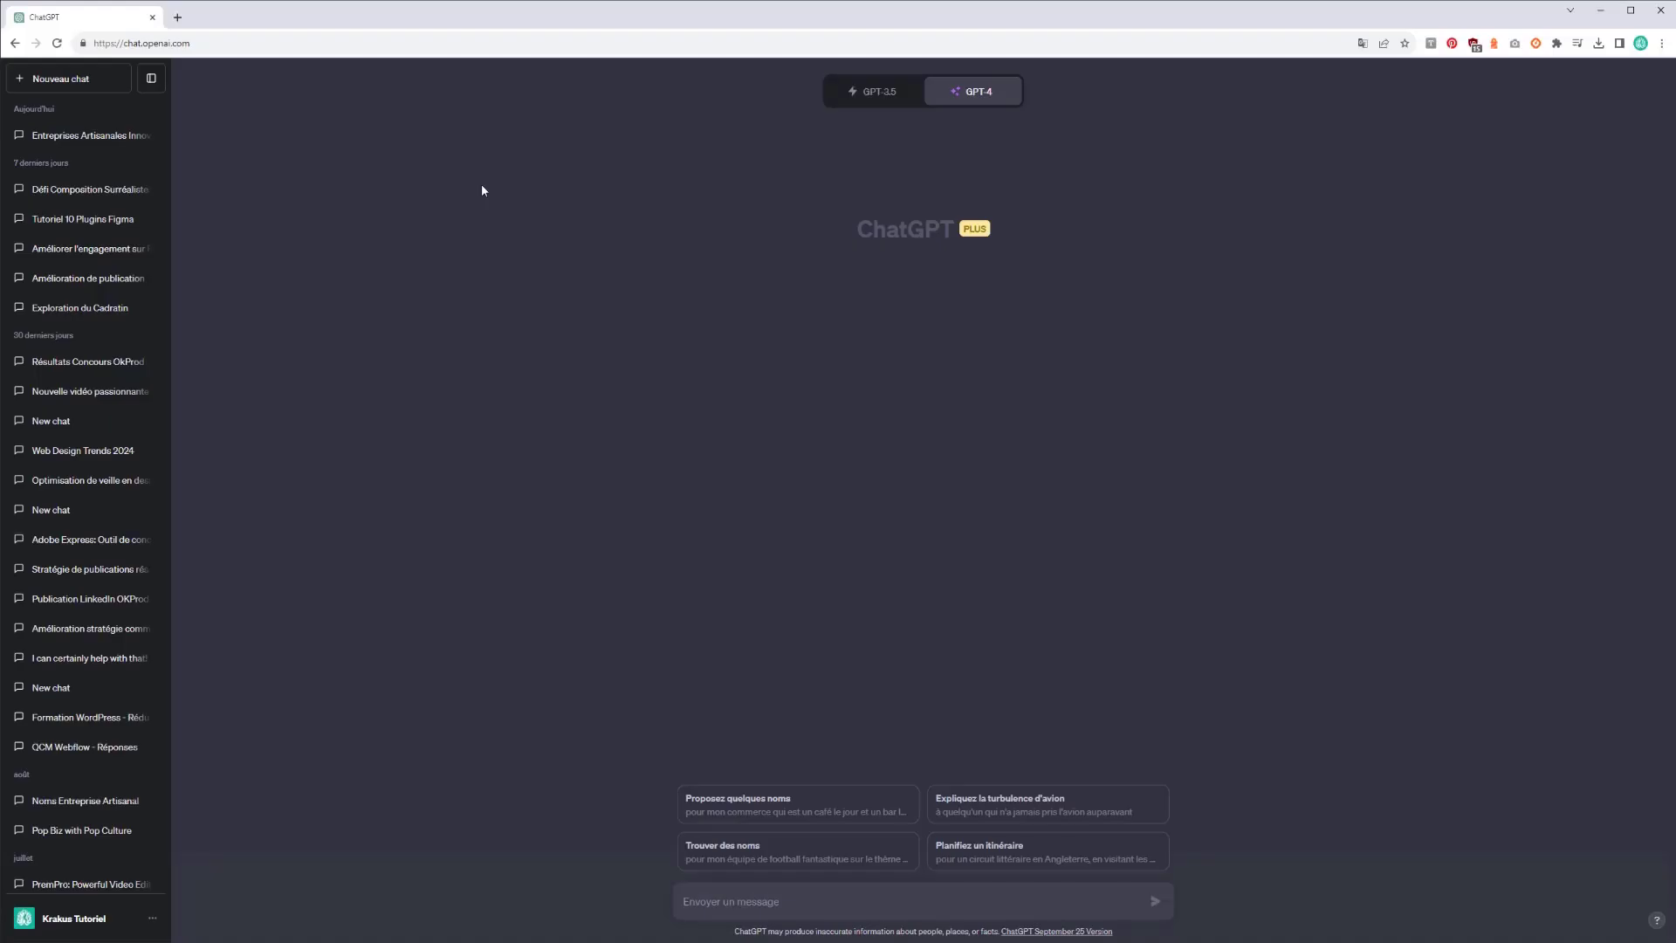
Collapse the chat history sidebar and select GPT-3.5 for the new chat
left_click(151, 77)
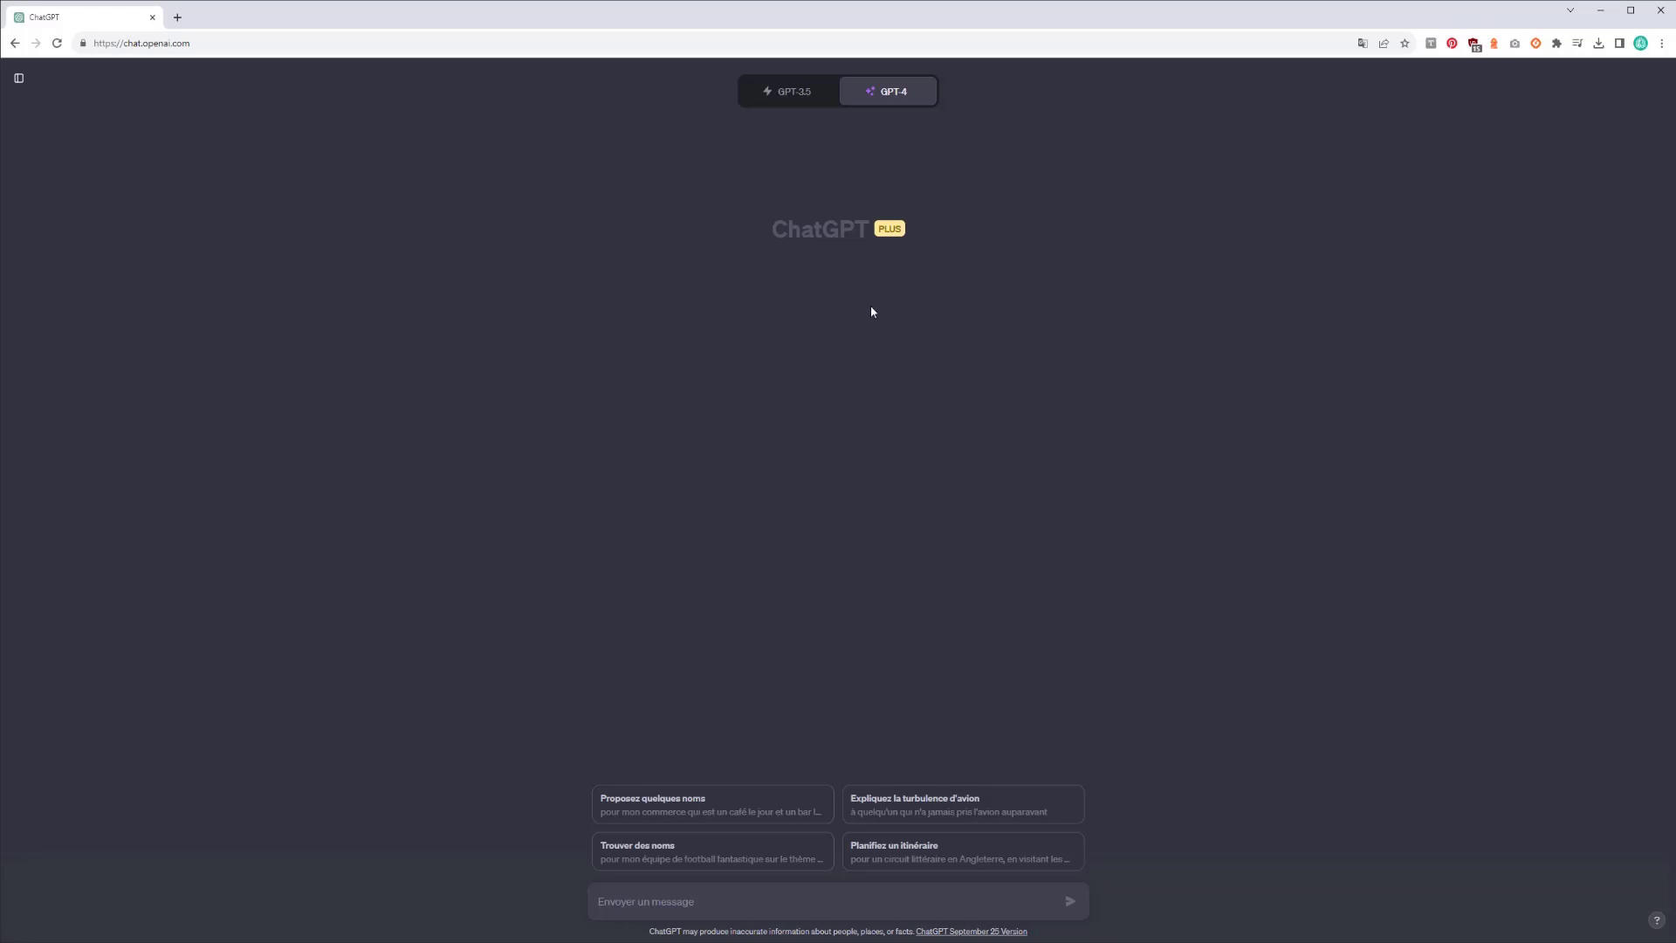
left_click(803, 94)
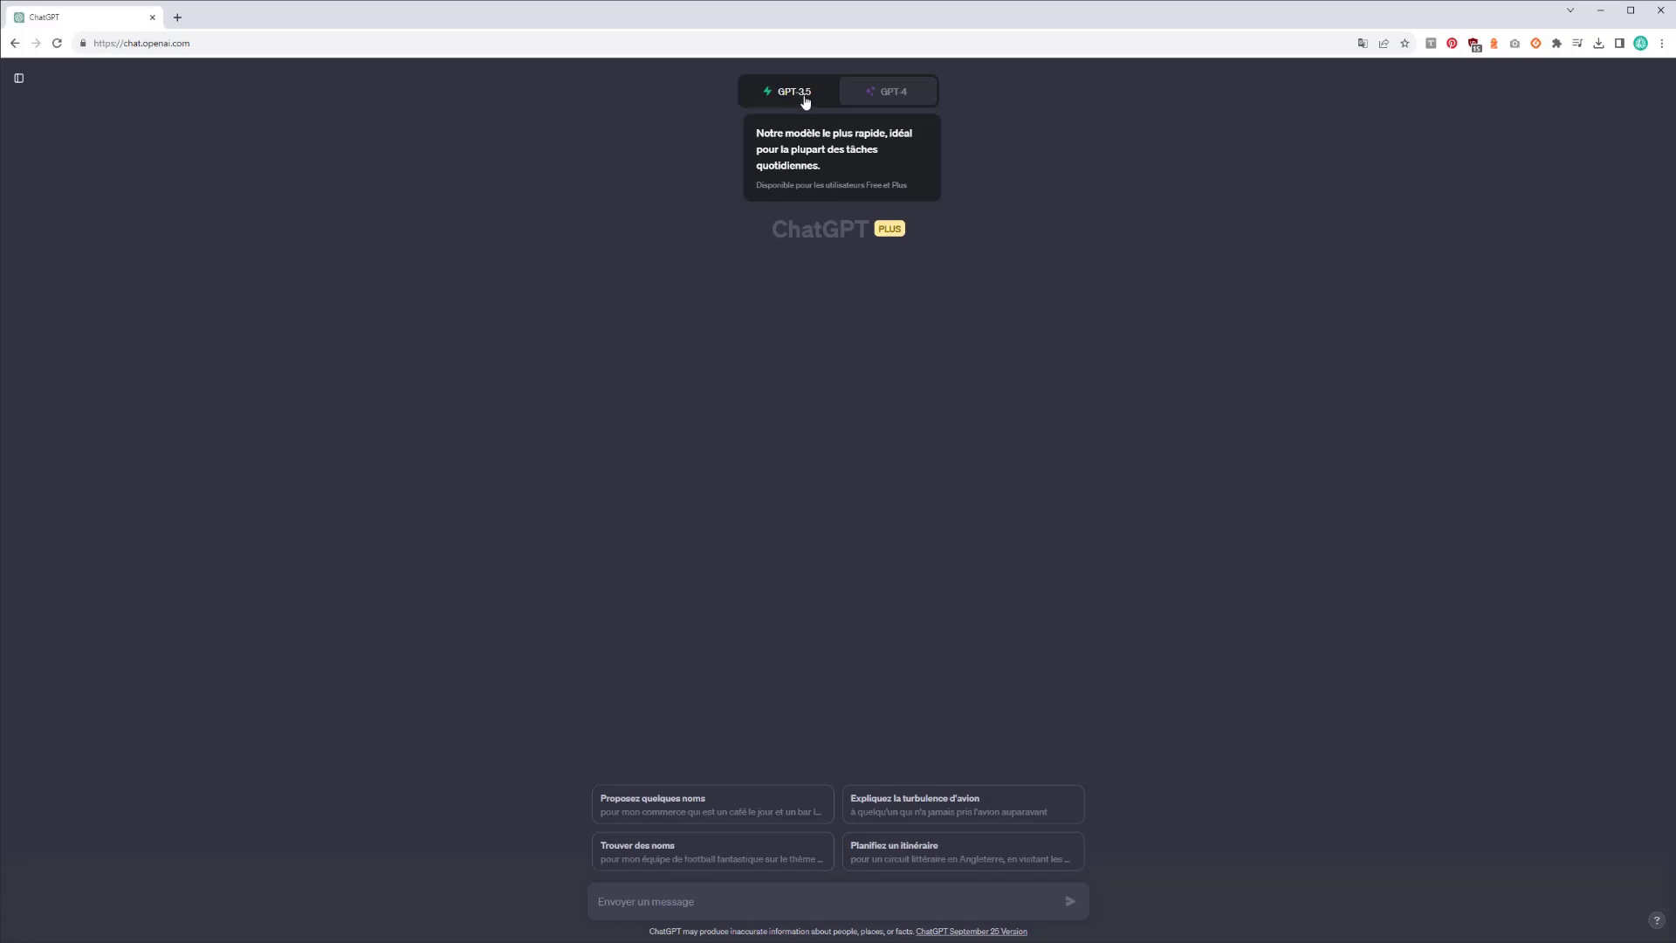
Select GPT-4 again as the model for the empty new chat
left_click(885, 94)
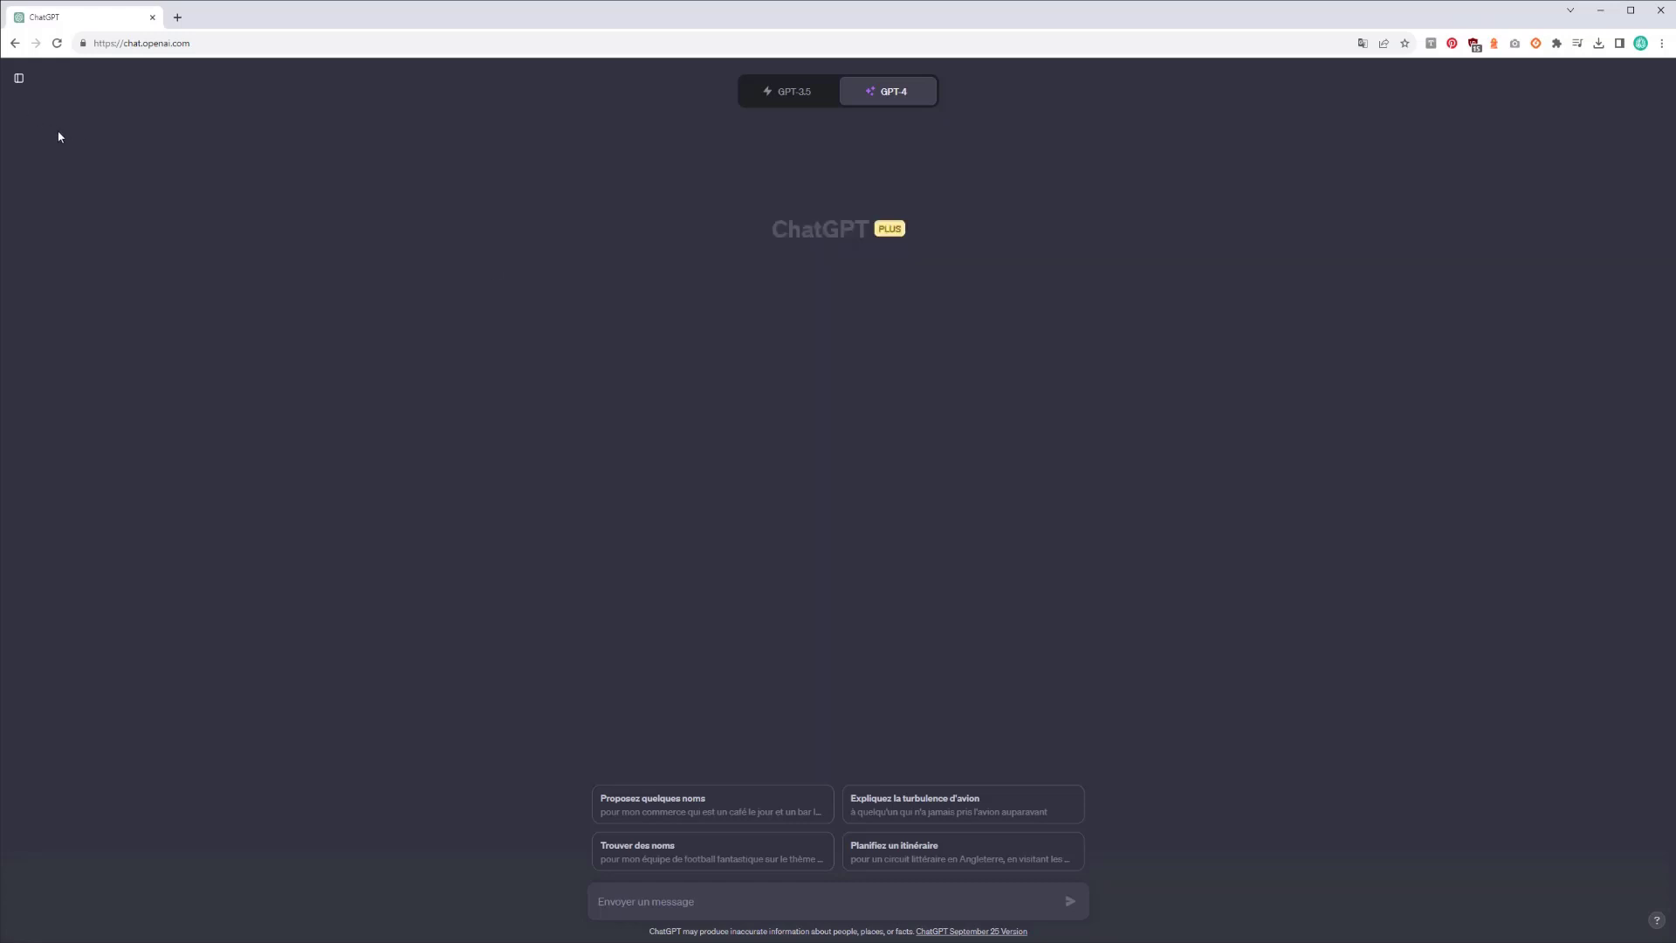
Reopen the sidebar, scroll through the past chats, and open the account menu
left_click(18, 78)
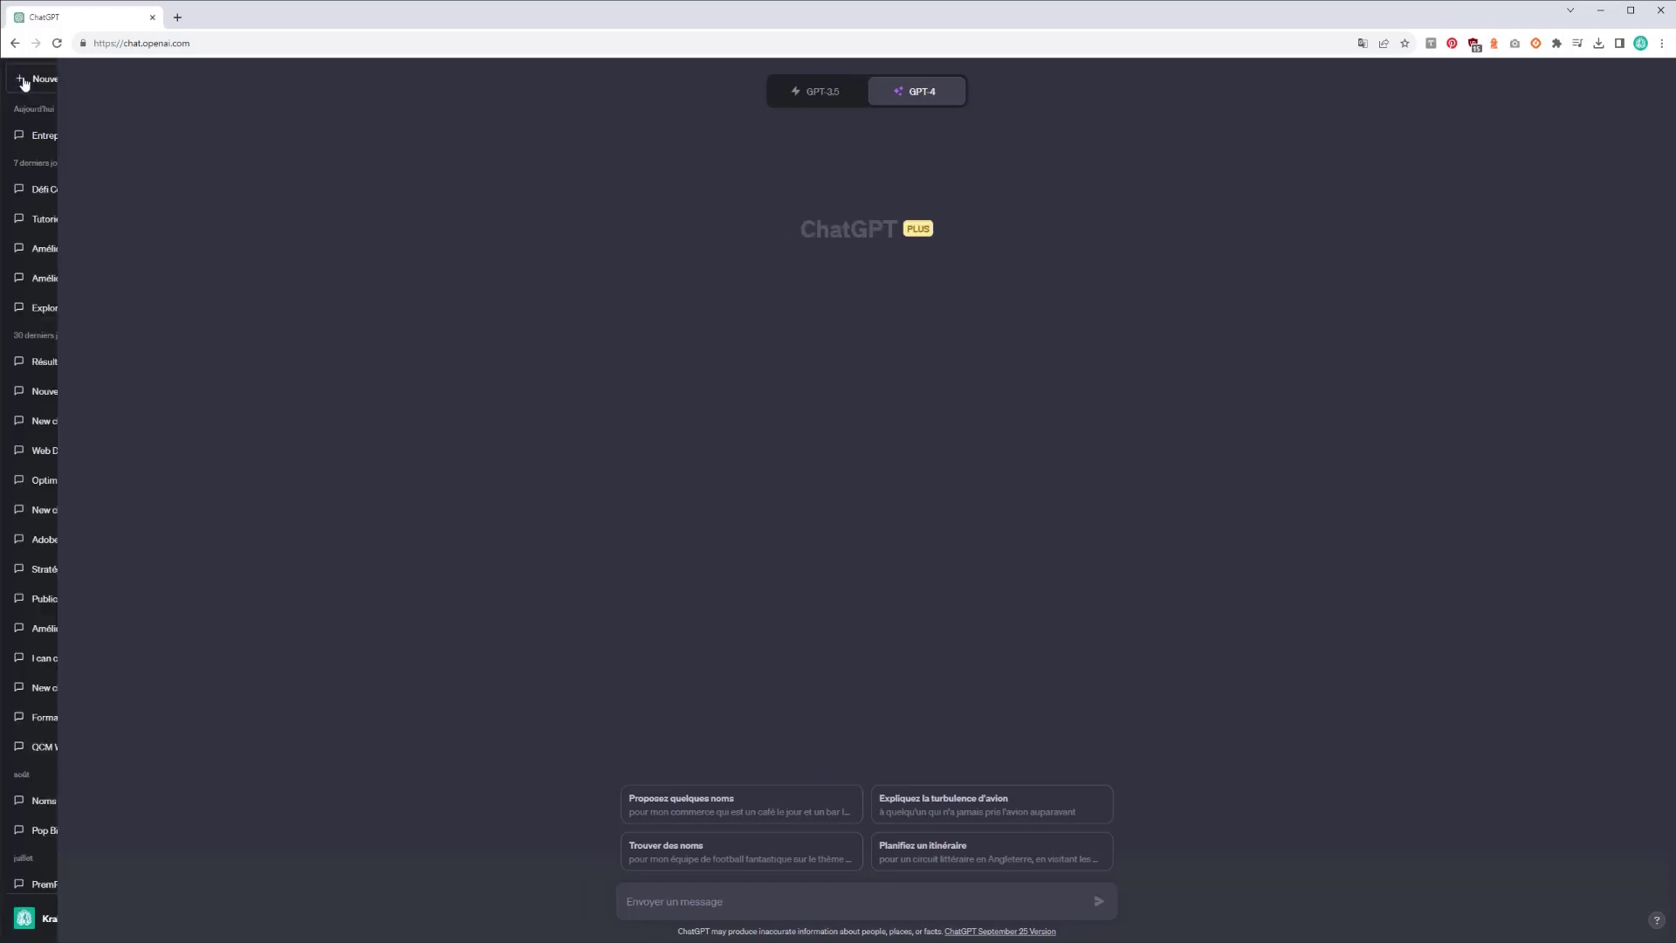
scroll(91, 676, "down", 5)
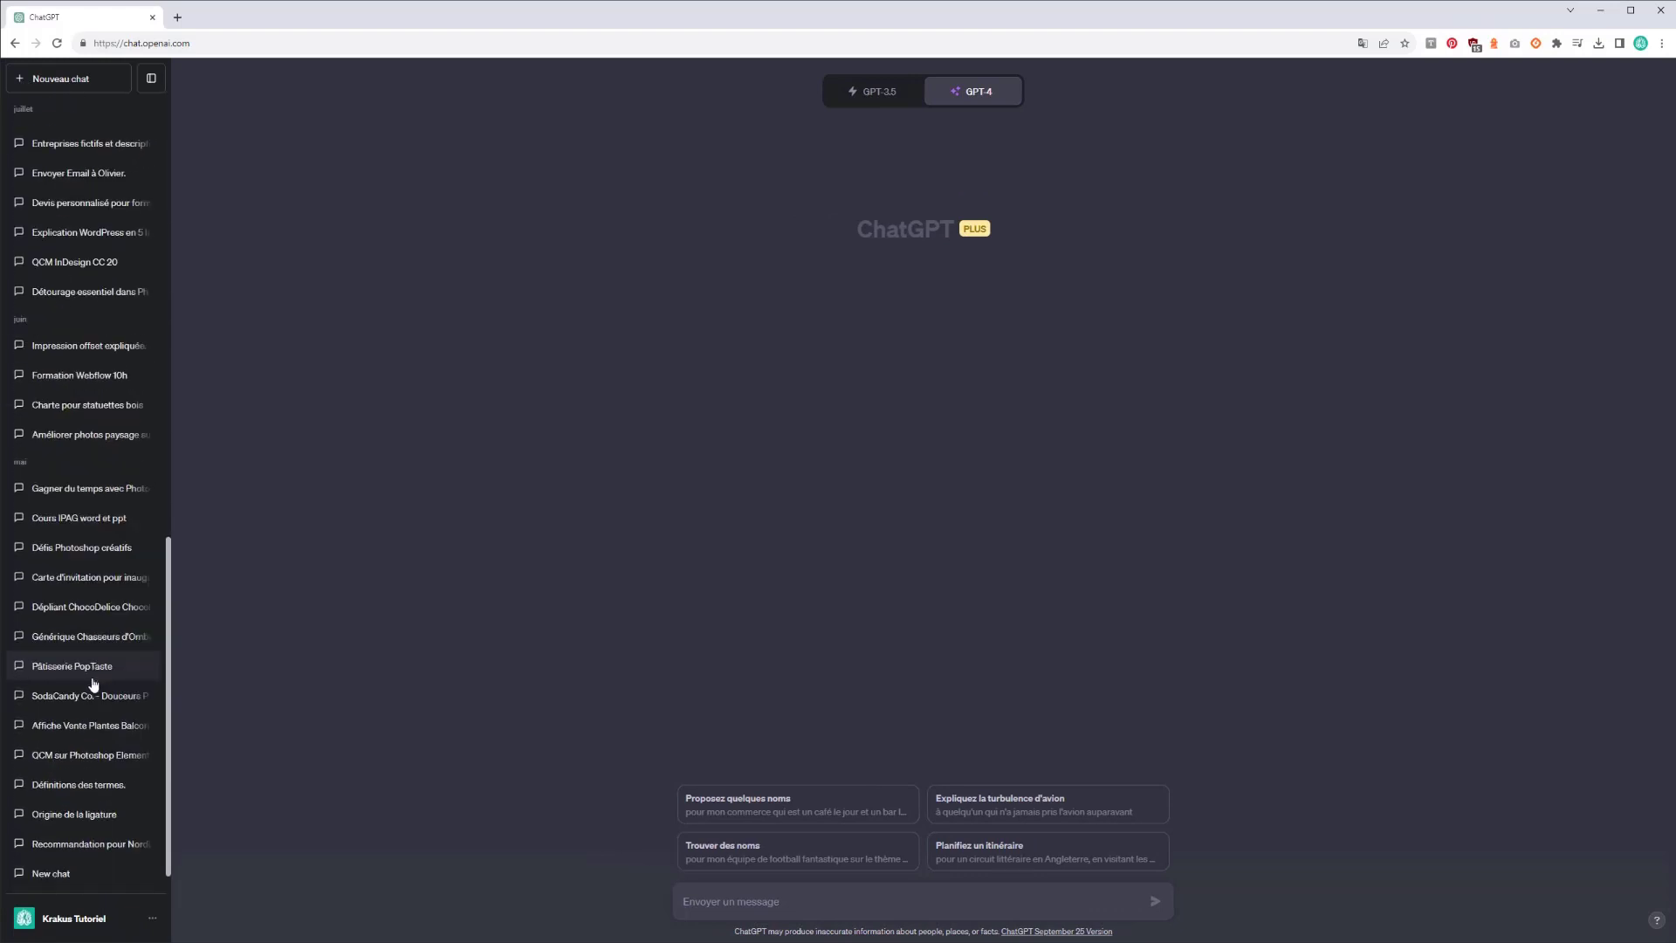
scroll(93, 685, "down", 2)
scroll(93, 685, "up", 6)
scroll(95, 687, "up", 1)
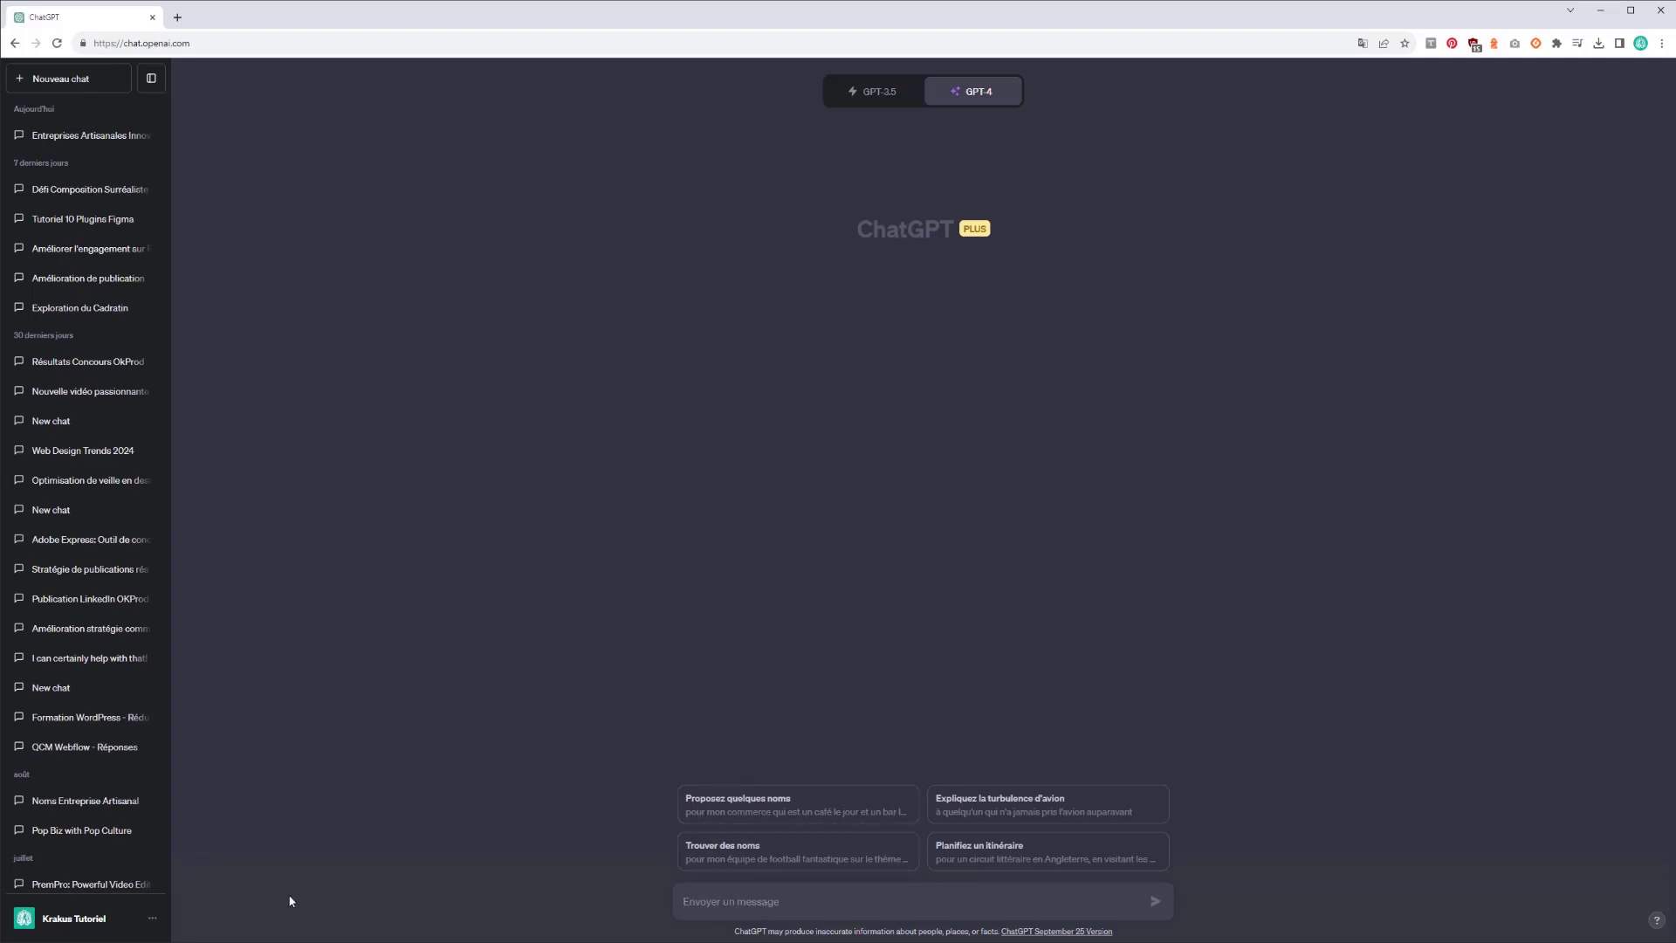
left_click(91, 923)
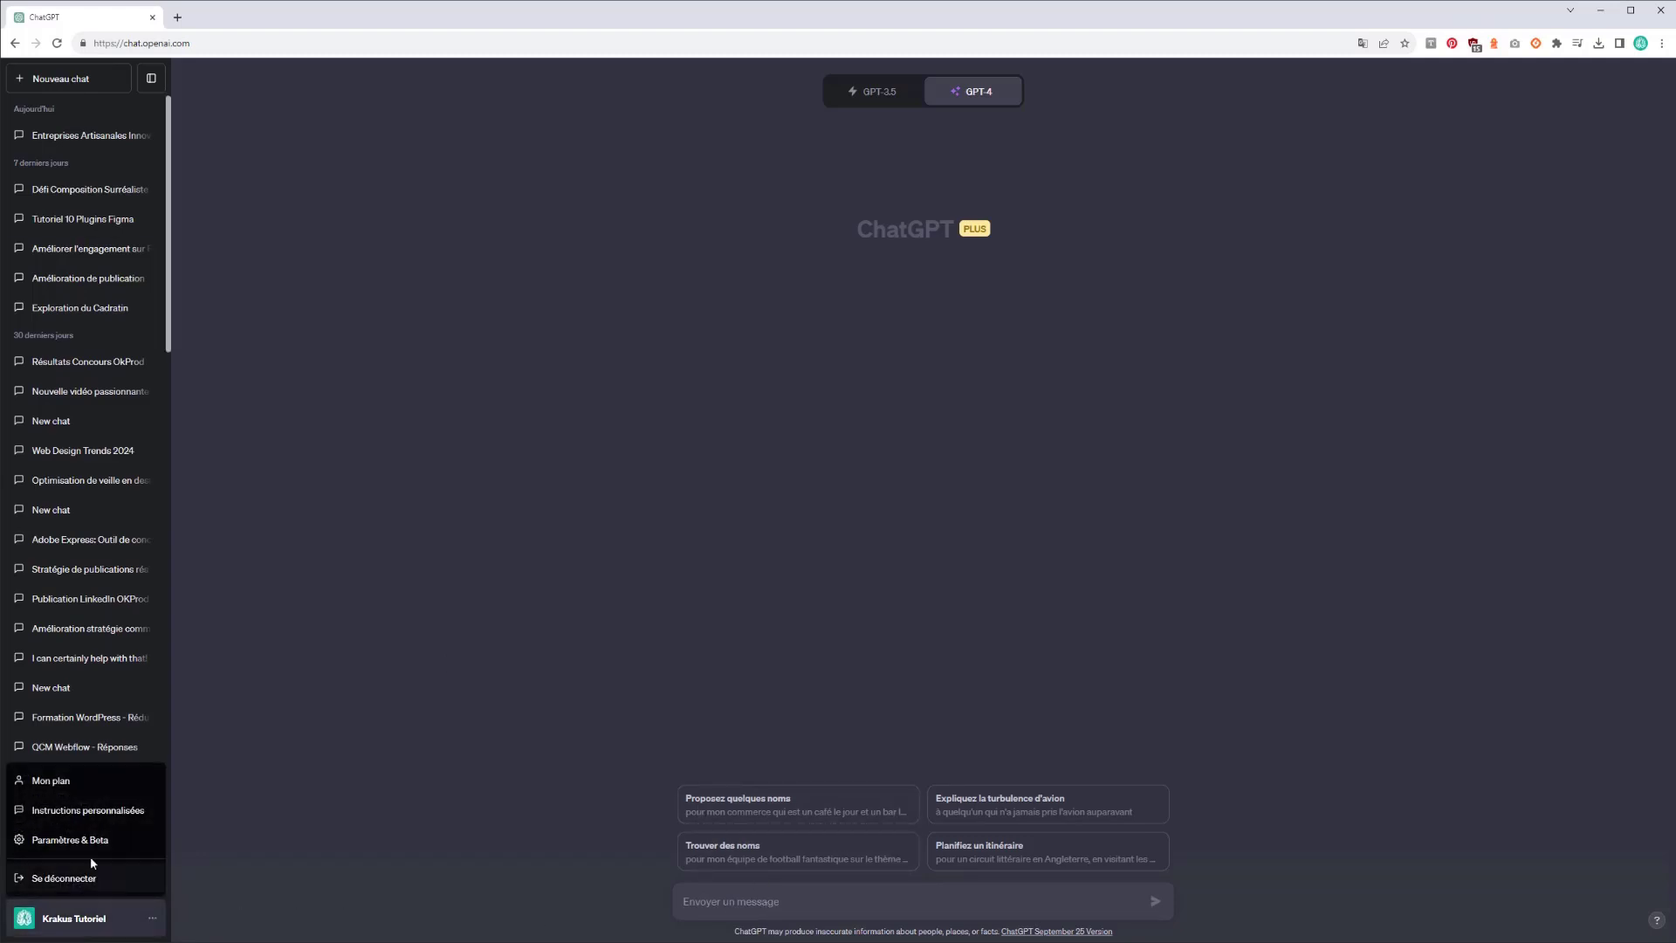
In Instructions personnalisées, describe yourself as a 31-year-old French designer covering software and online training
left_click(87, 810)
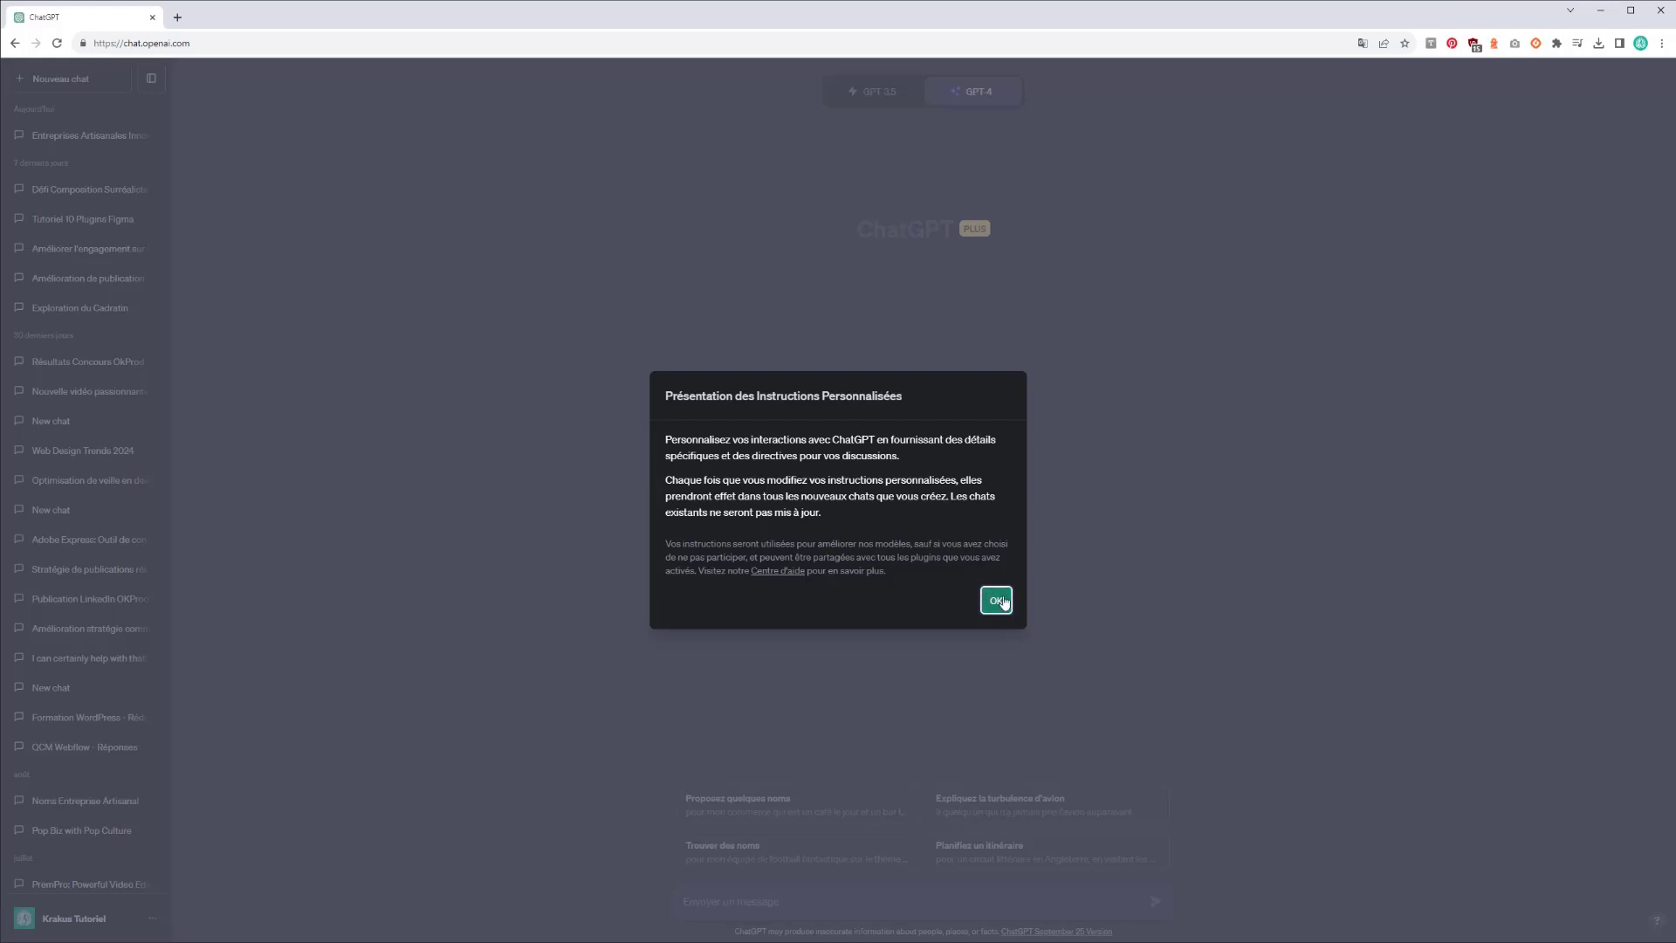
left_click(998, 602)
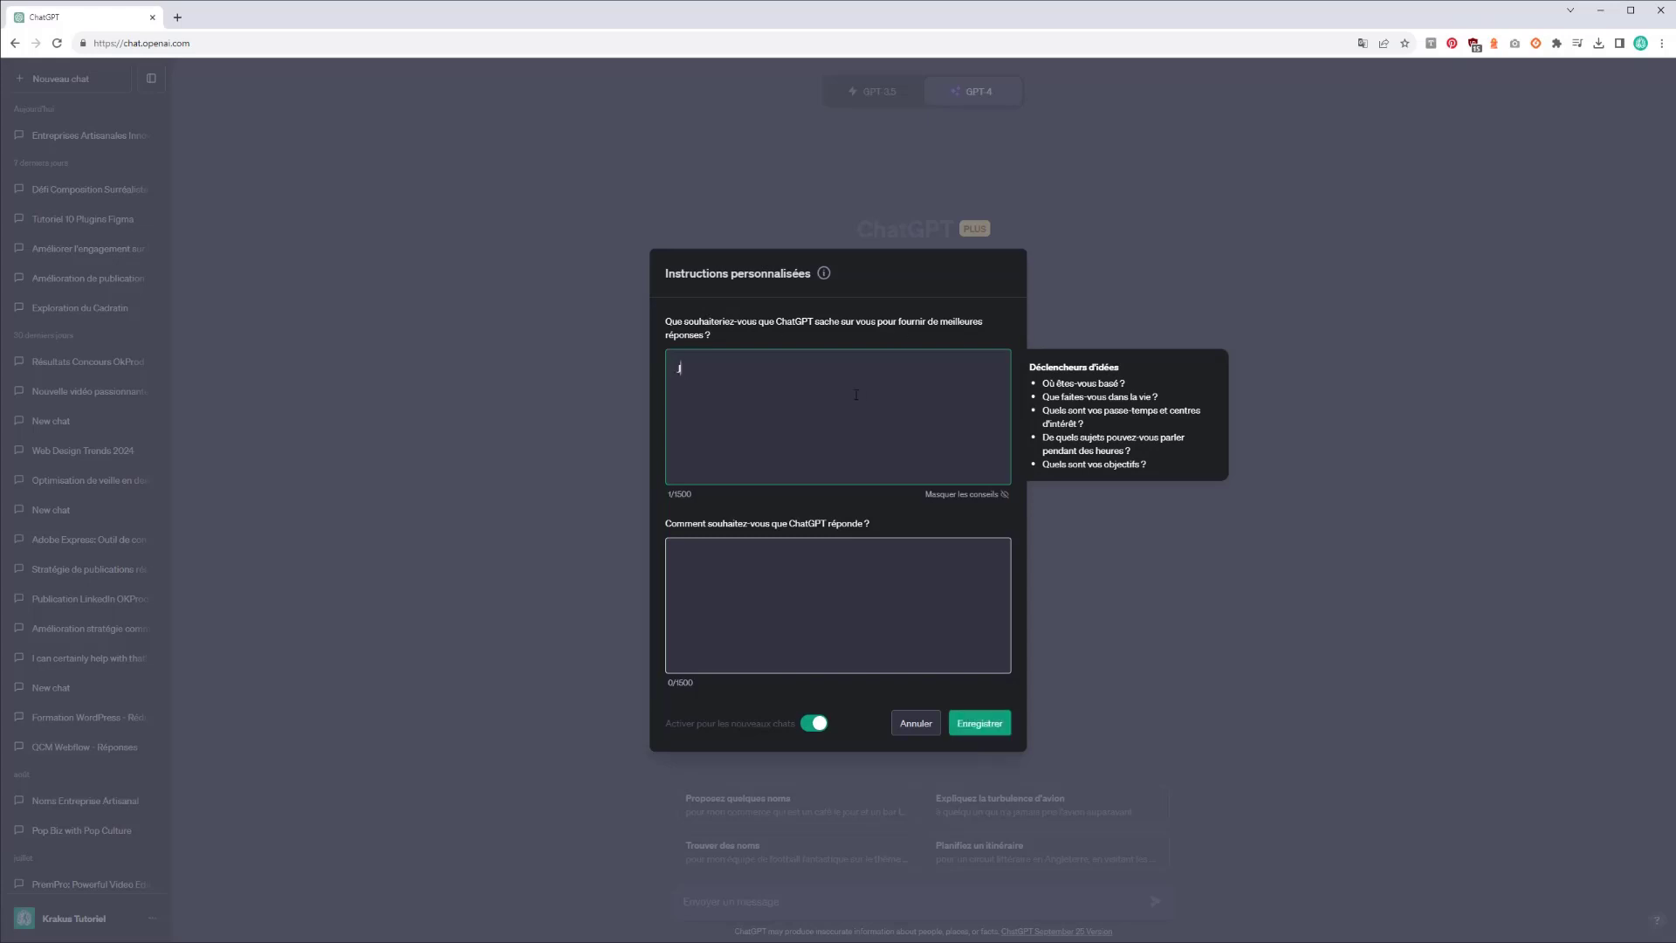
type("Je suis ")
type("de")
type("signer ")
type("je su")
type("is français et ")
type("je pa")
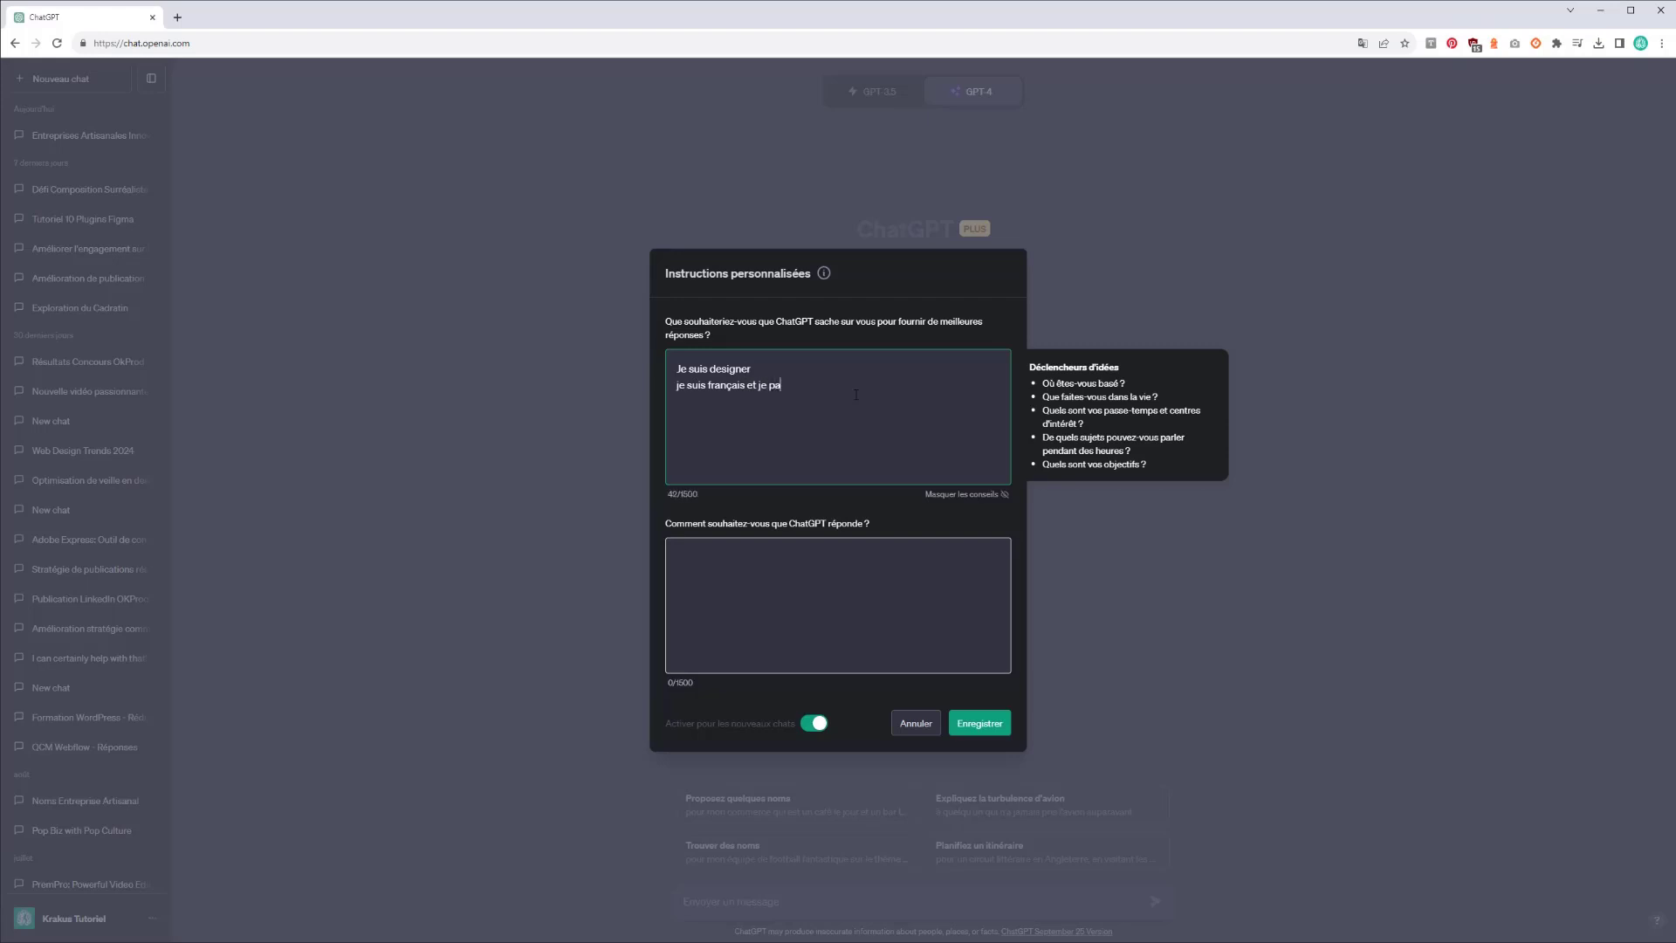
type("rle de logiciel et")
type(" de formation ")
type("en ligne j")
type("'ai ")
type("3")
type("1")
type(" ans")
left_click(789, 601)
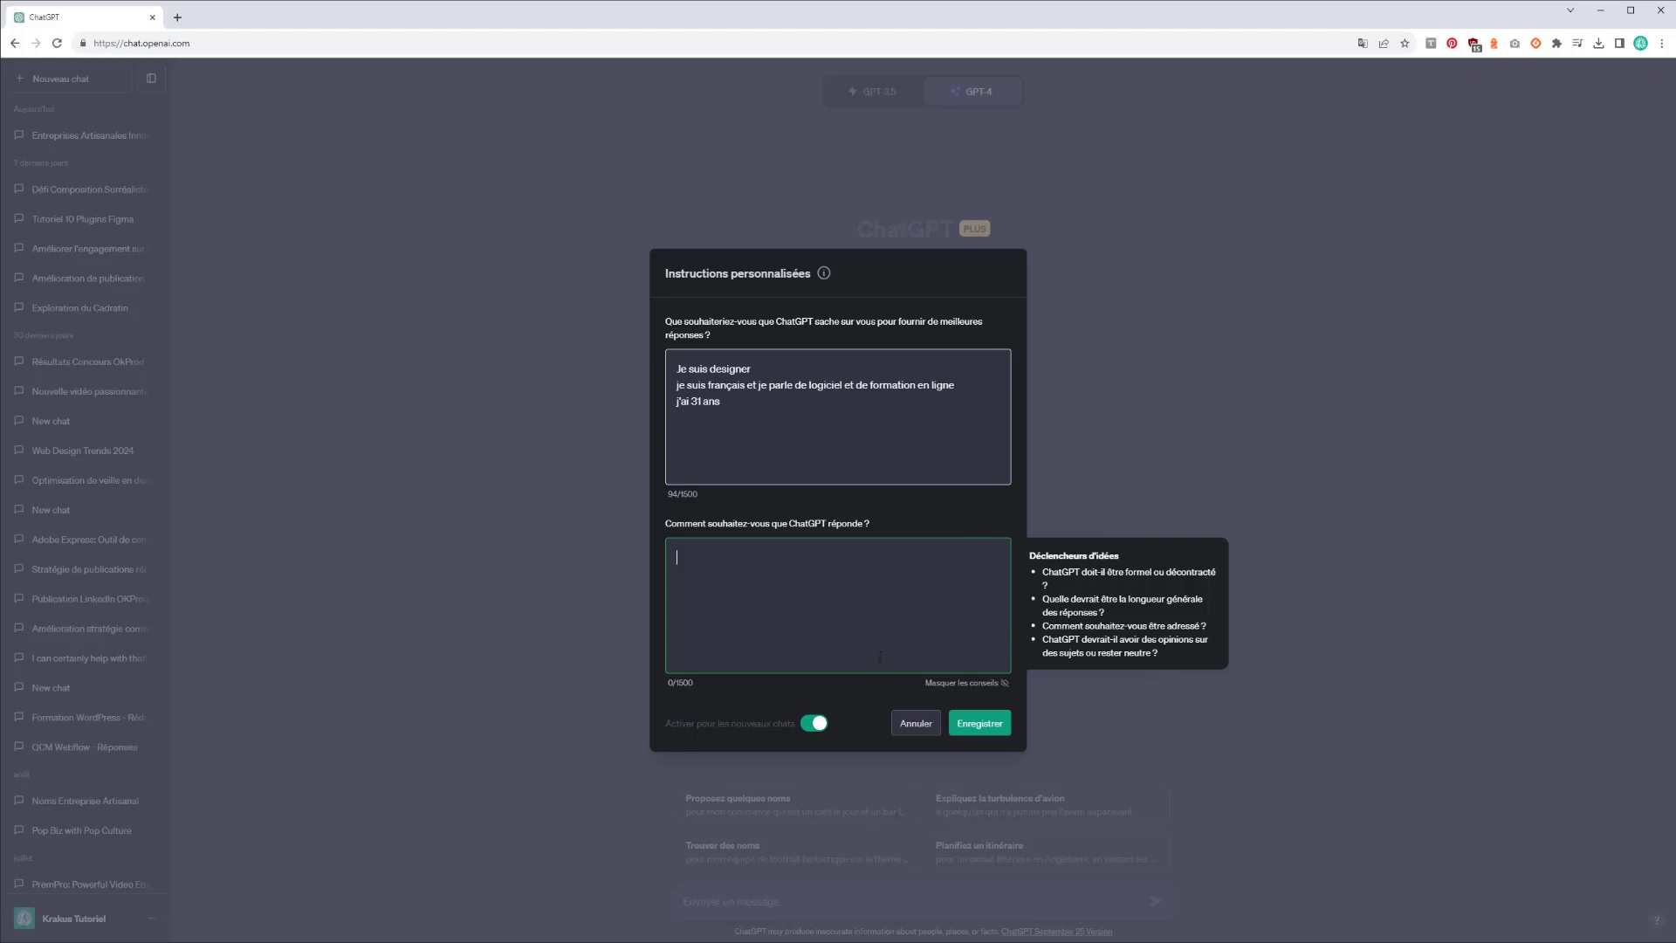
Save the custom instructions and open the ChatGPT settings from the account menu
left_click(979, 723)
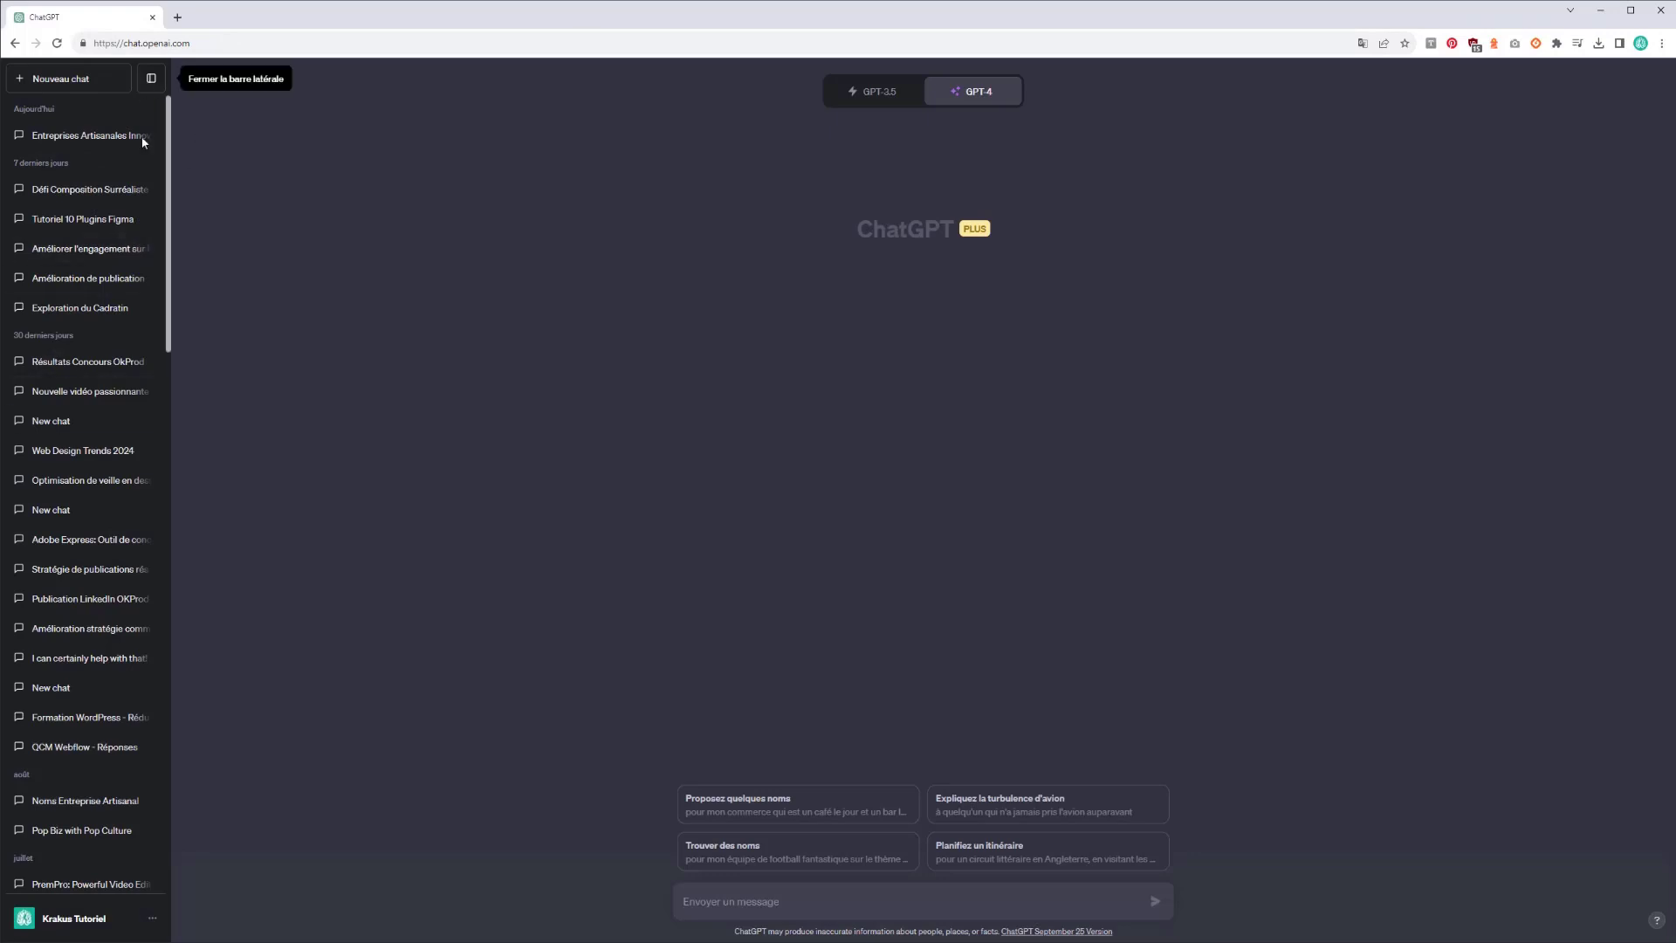
left_click(120, 923)
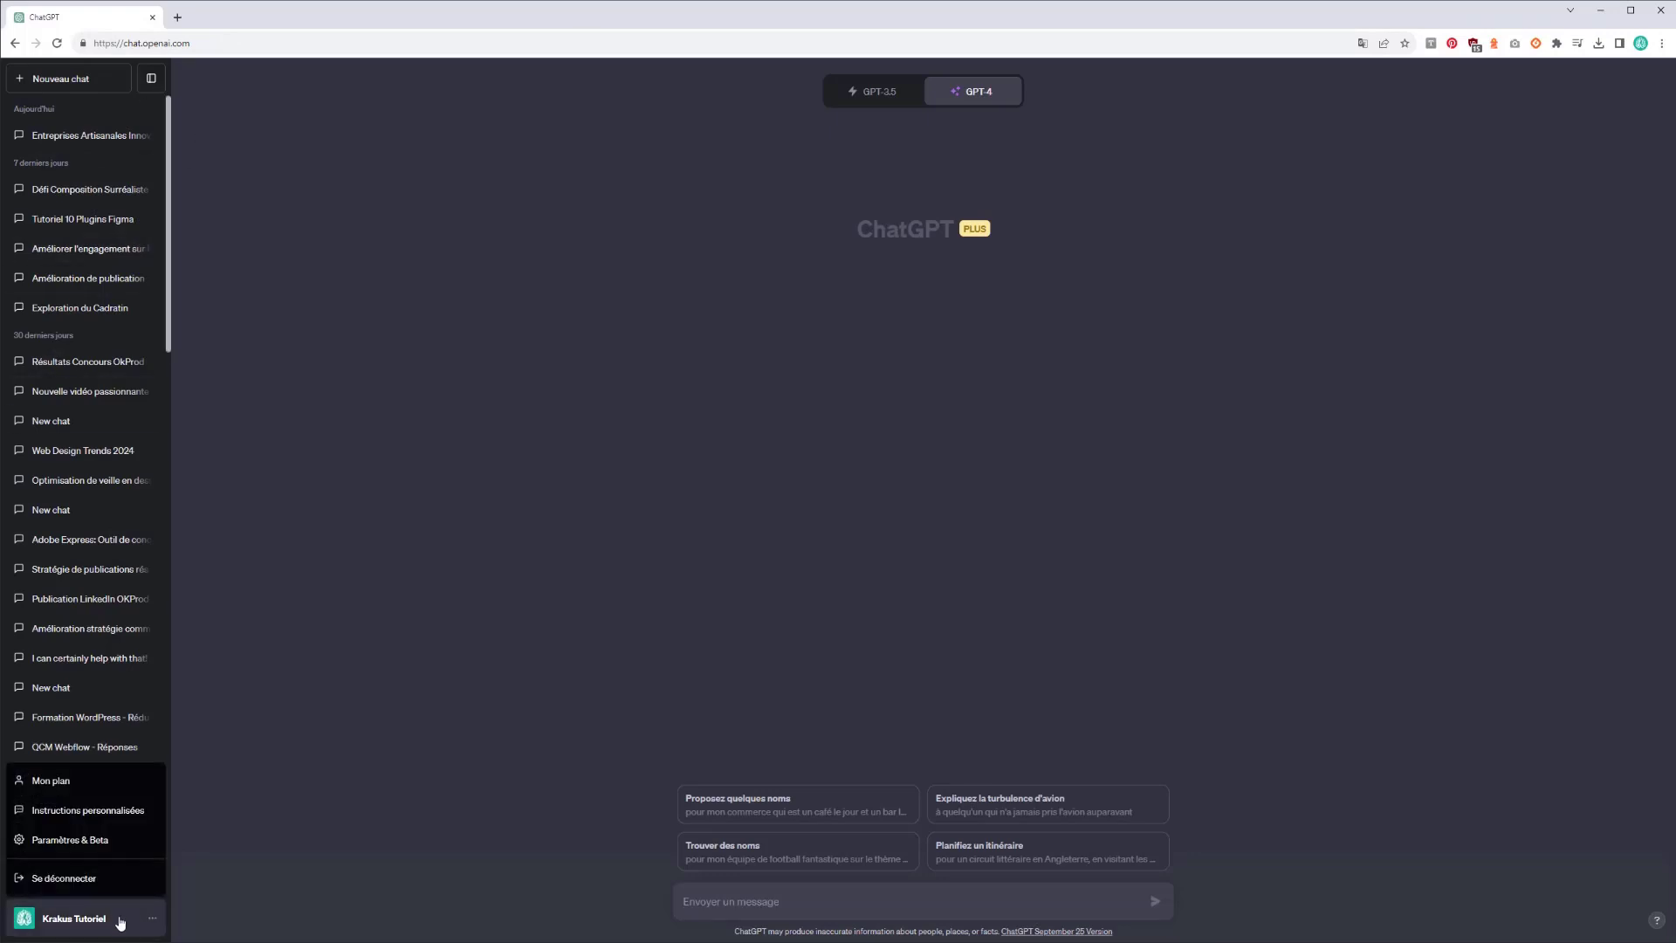
left_click(59, 841)
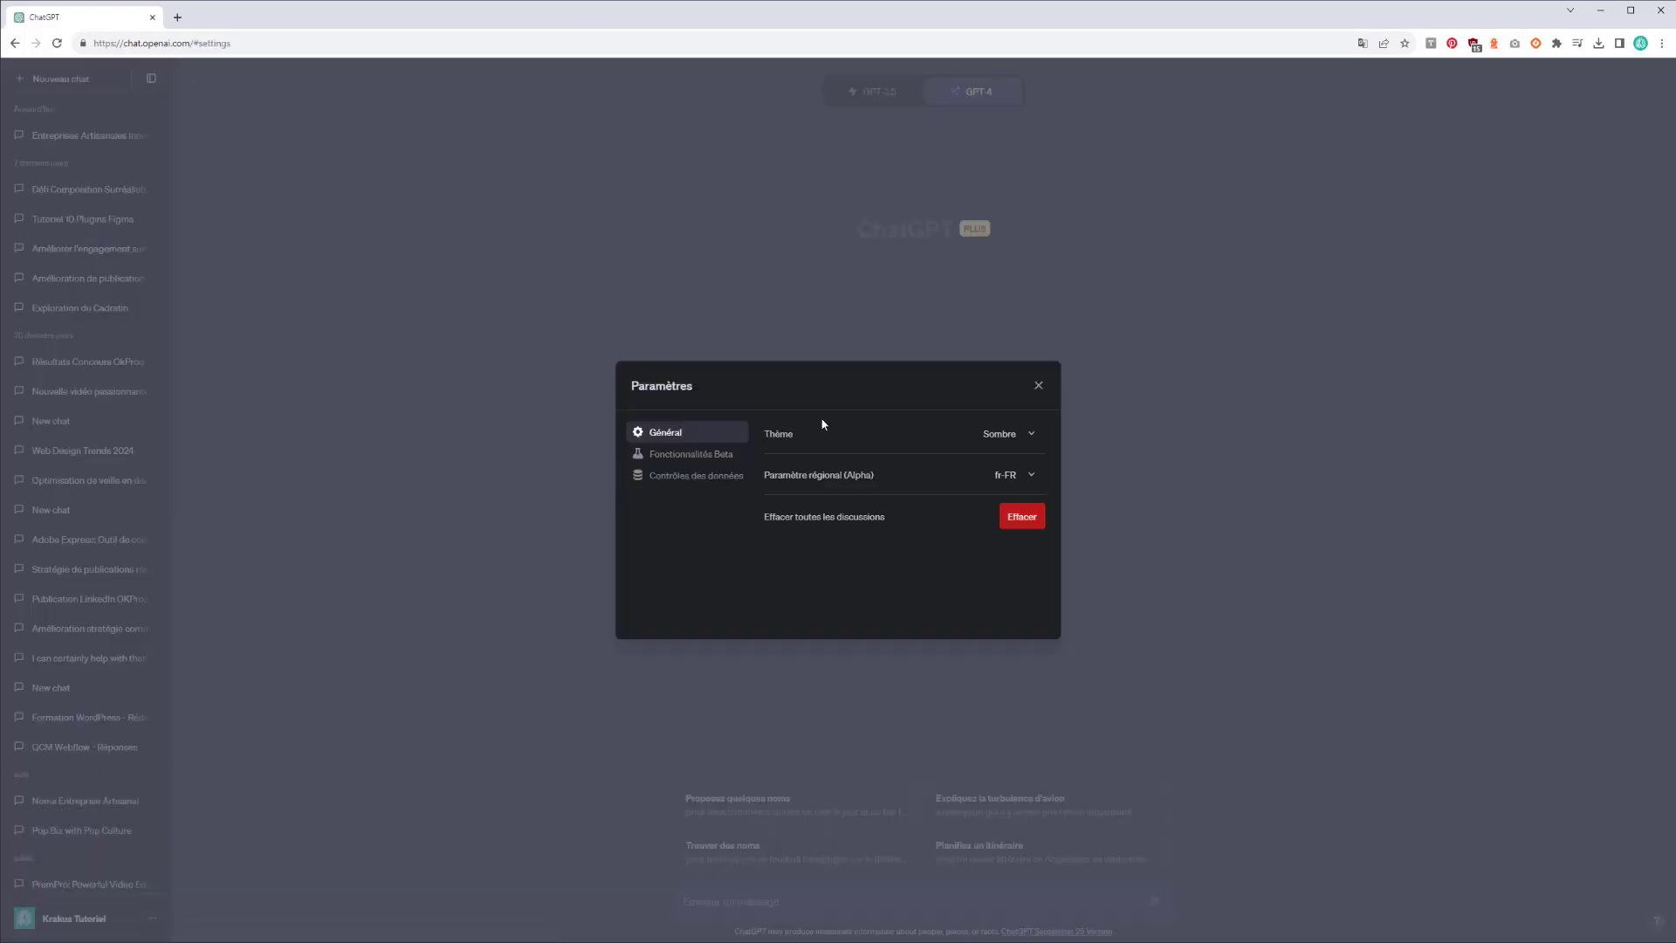
Check the theme options keeping dark, view Beta features and Data controls, then close settings
left_click(1027, 434)
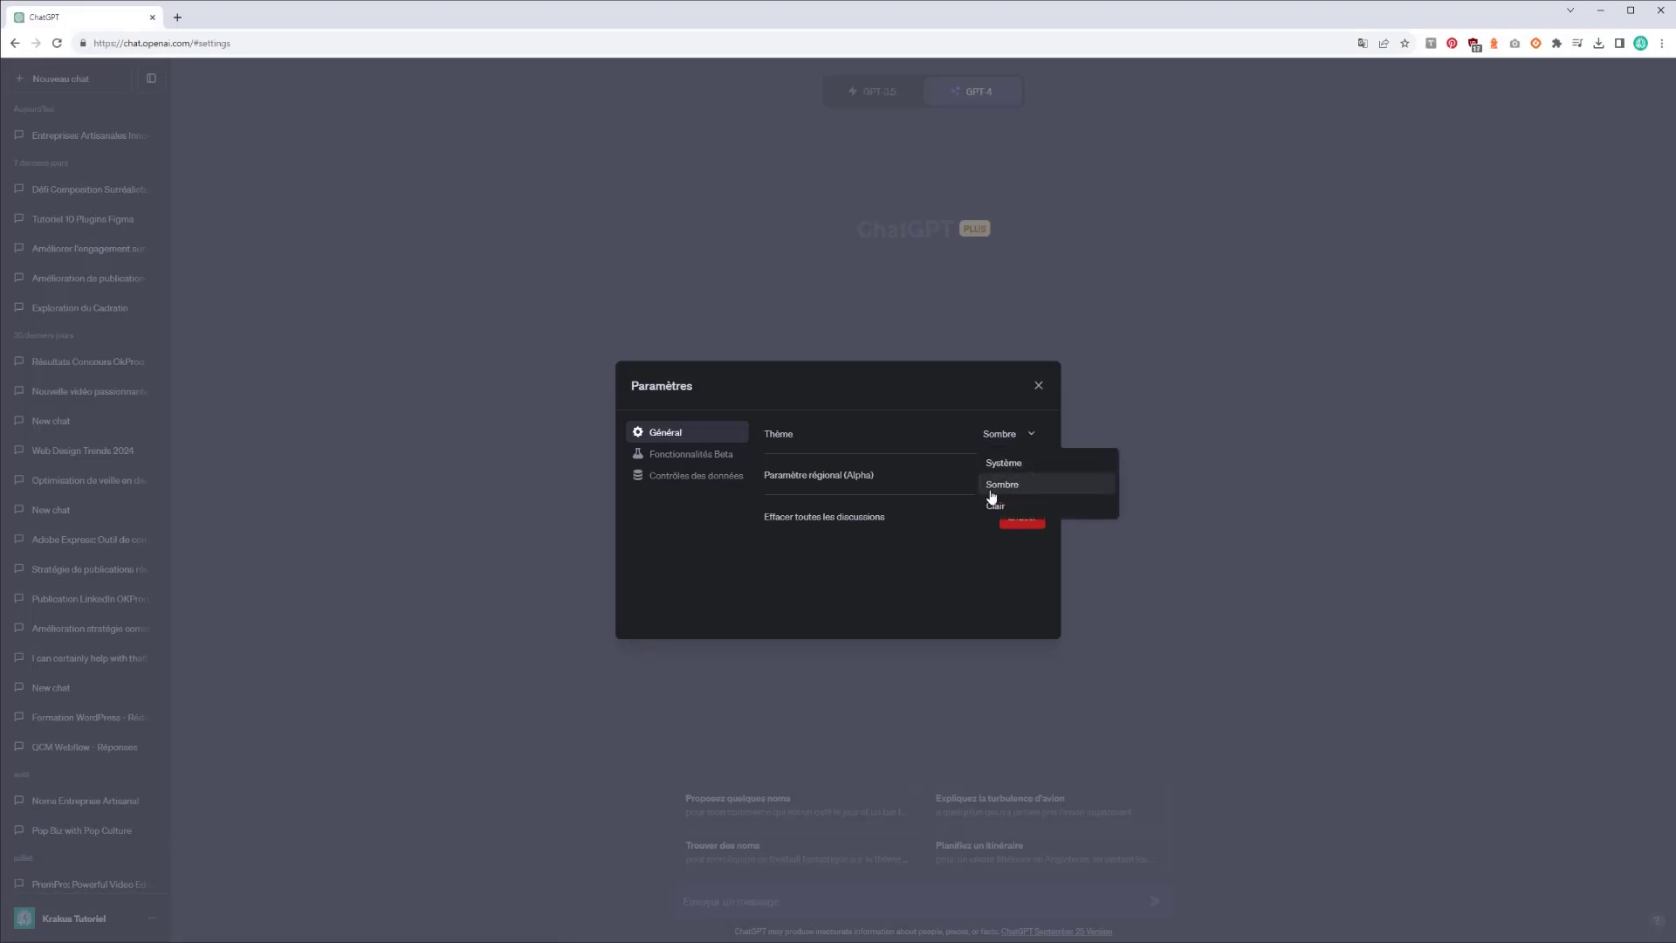
left_click(932, 447)
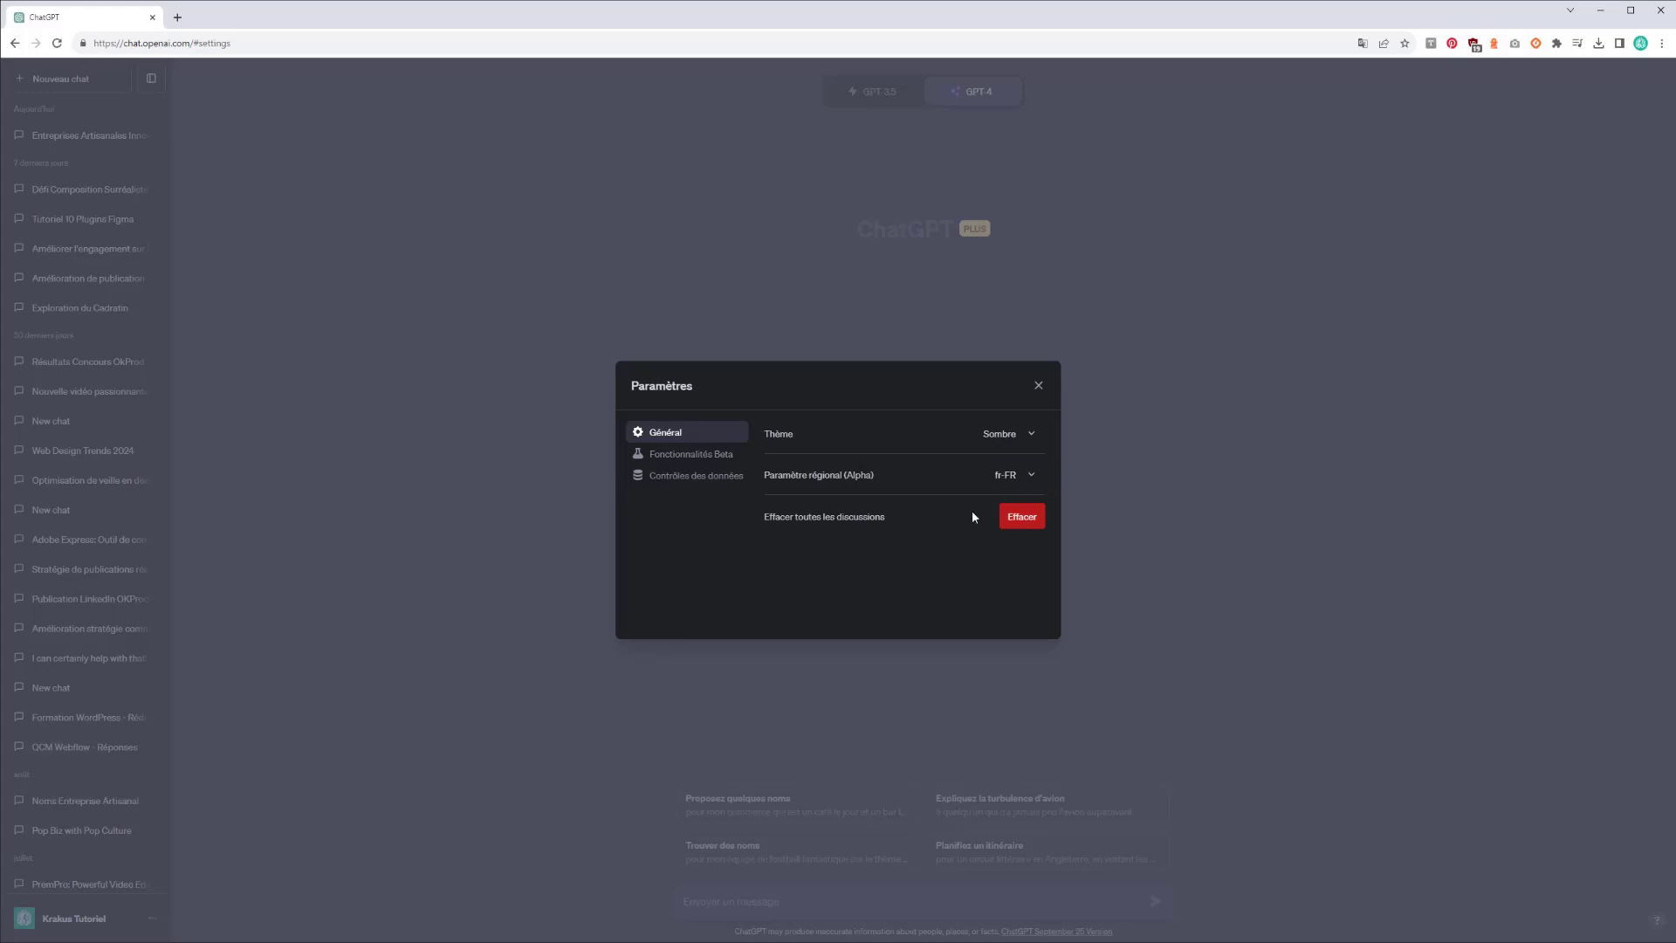
left_click(691, 454)
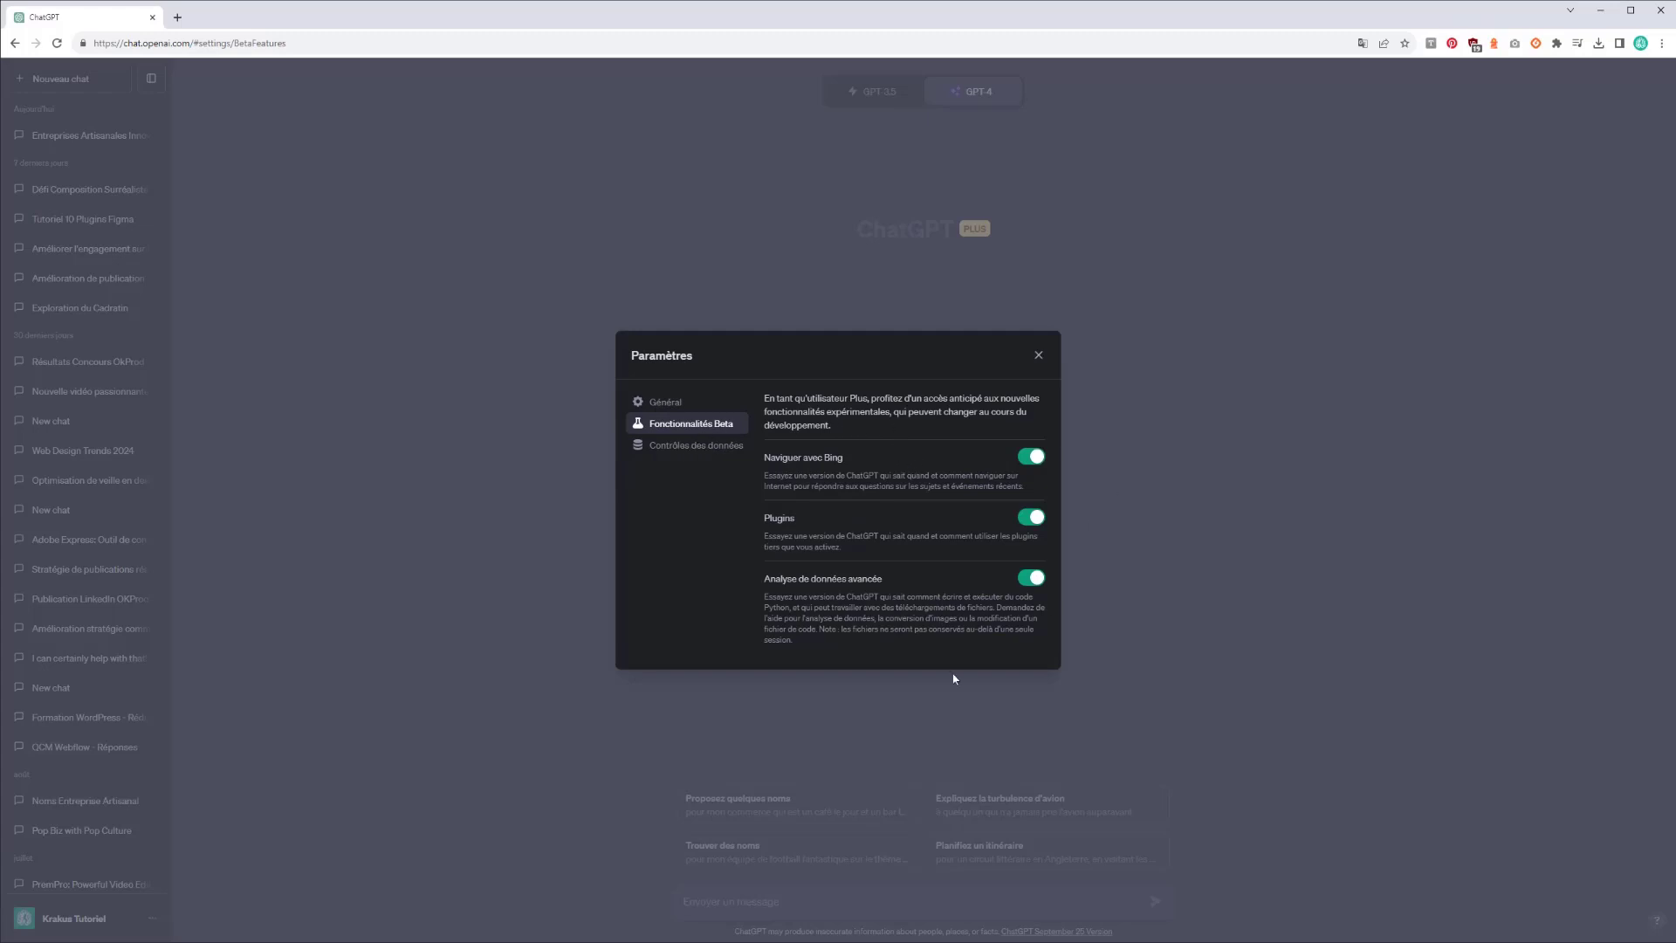
left_click(690, 447)
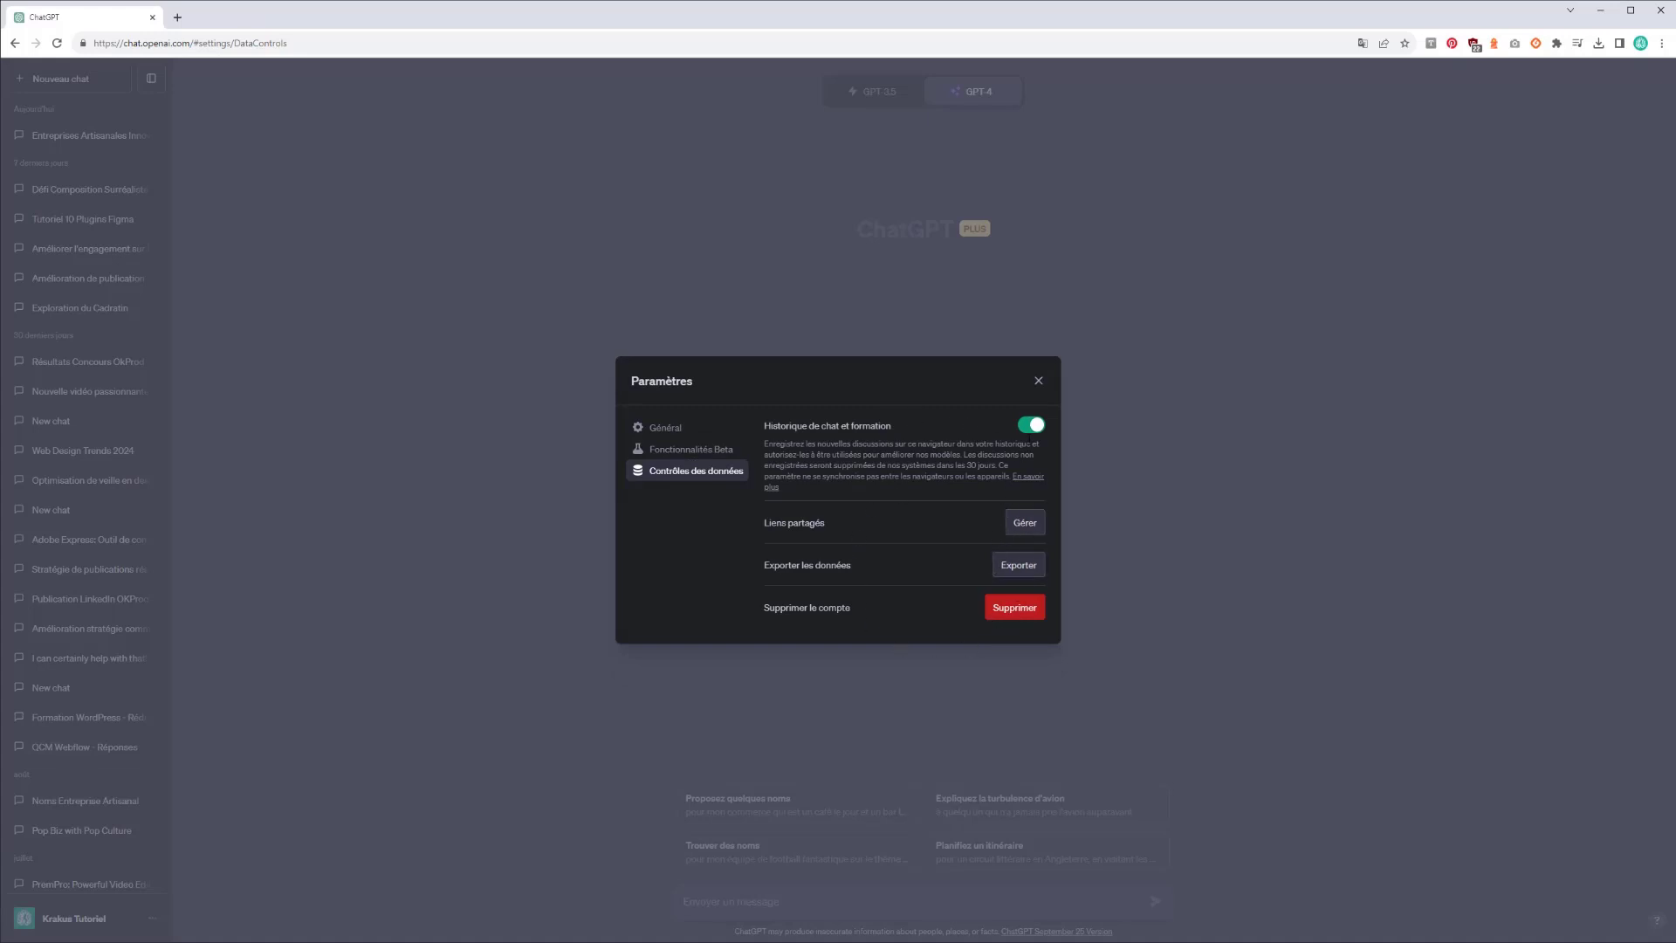
left_click(1038, 380)
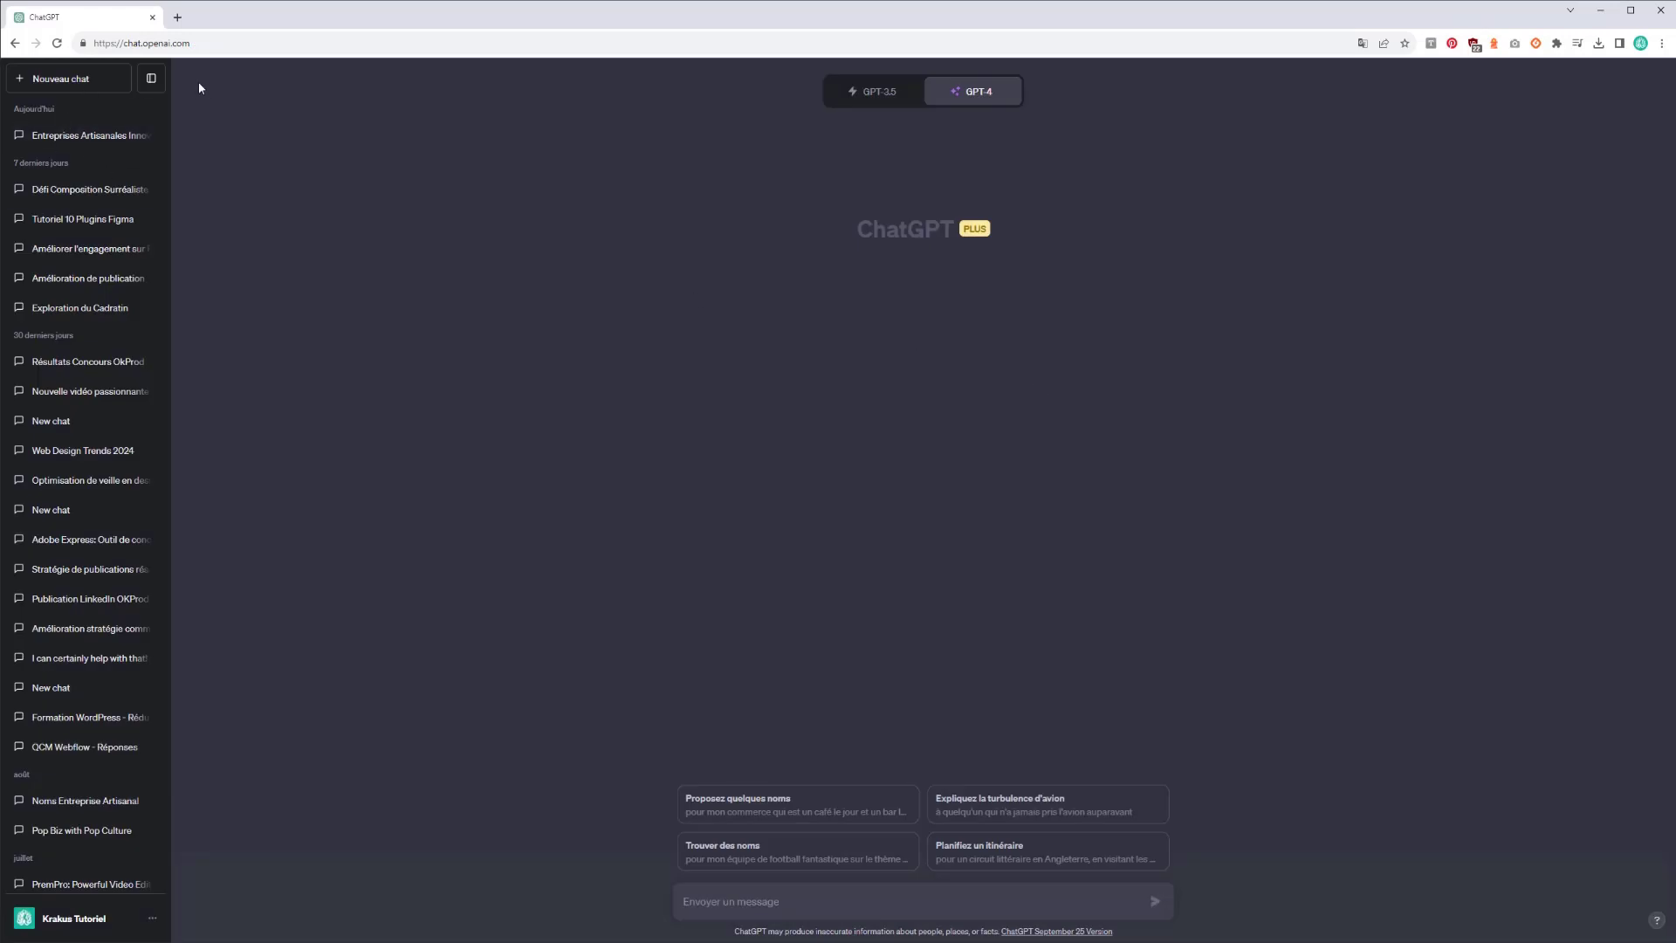
Hide the sidebar and ask GPT-4 'Donne moi les définitions des termes iso et bruit en design'
left_click(152, 80)
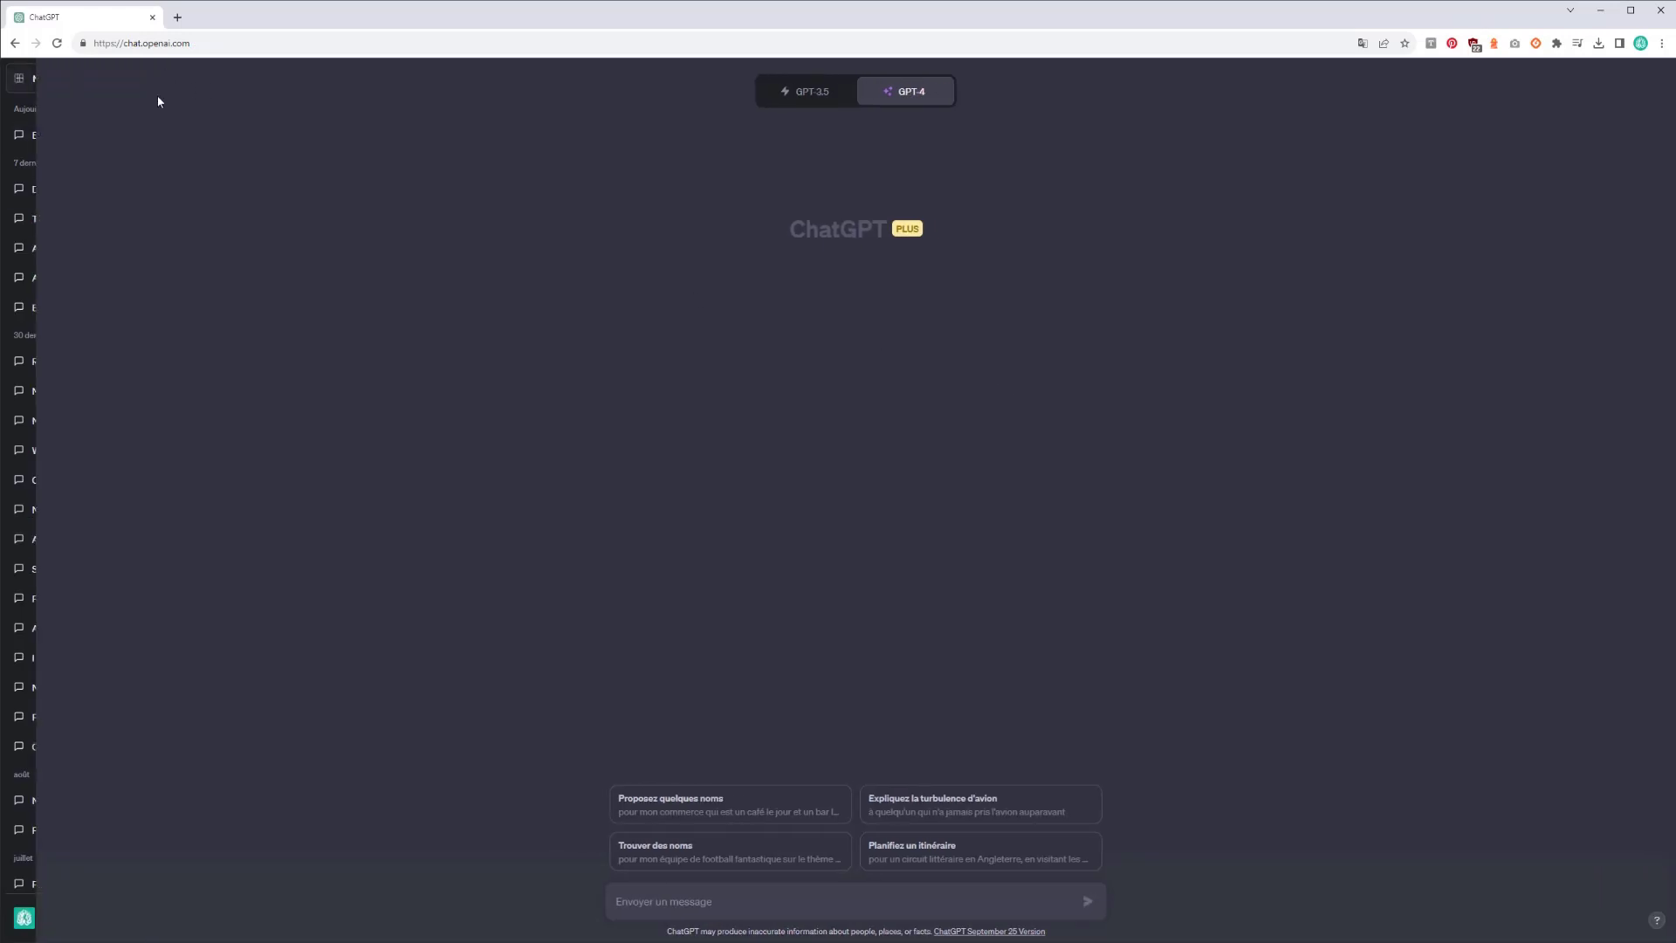
left_click(649, 893)
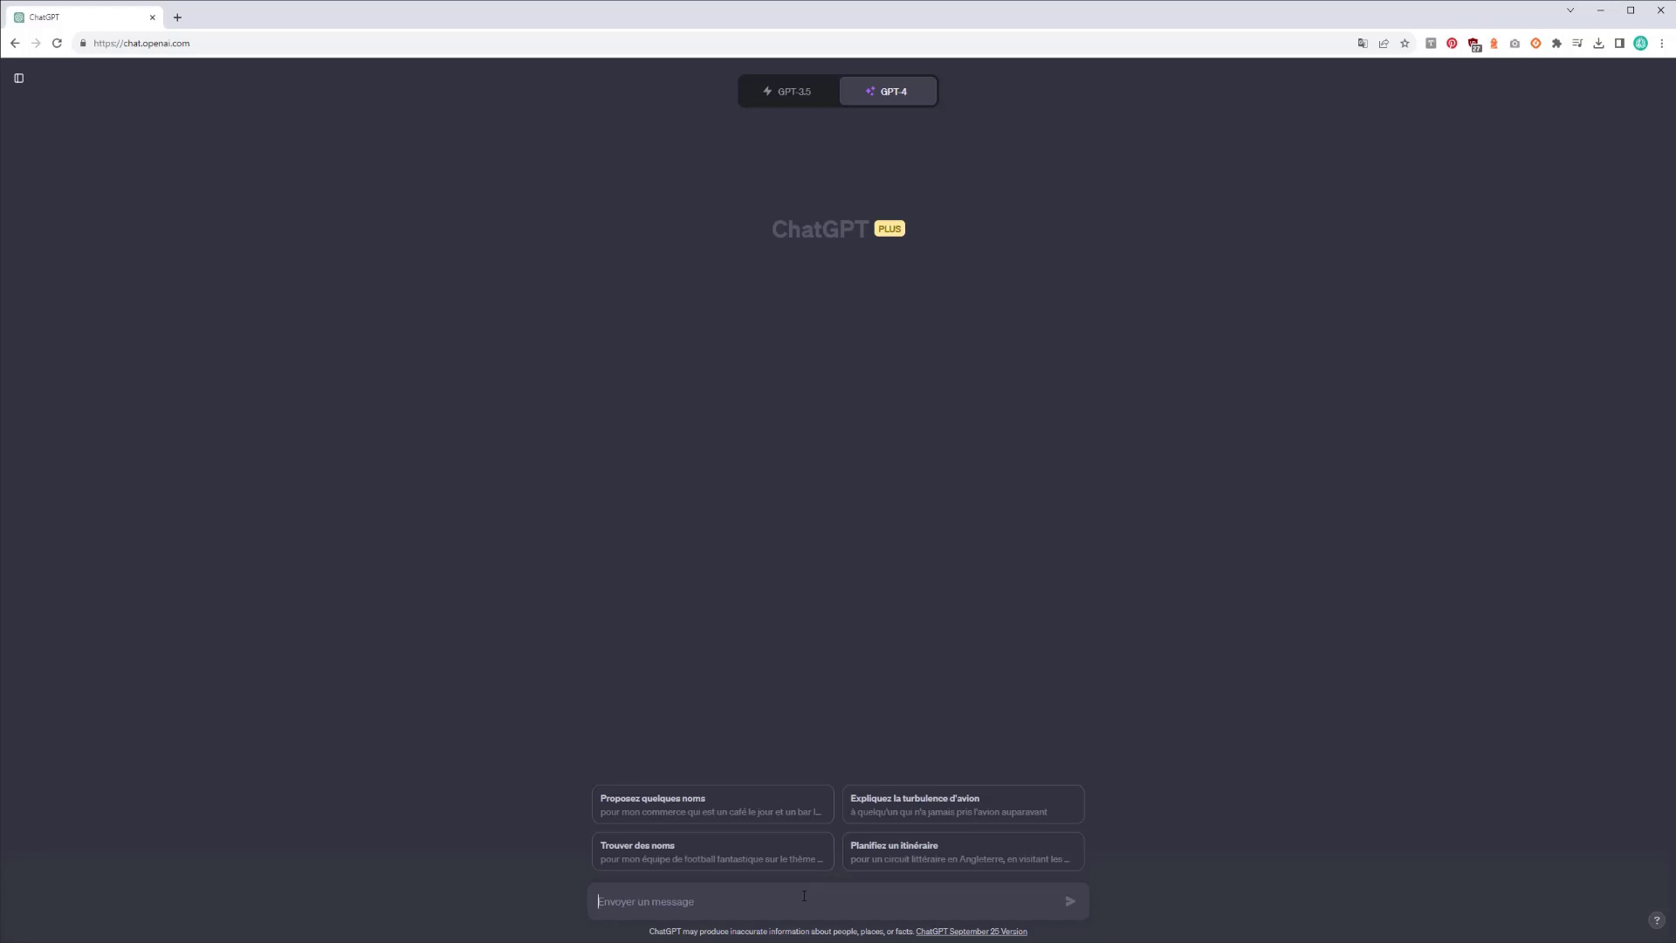
type("L")
key("BackSpace")
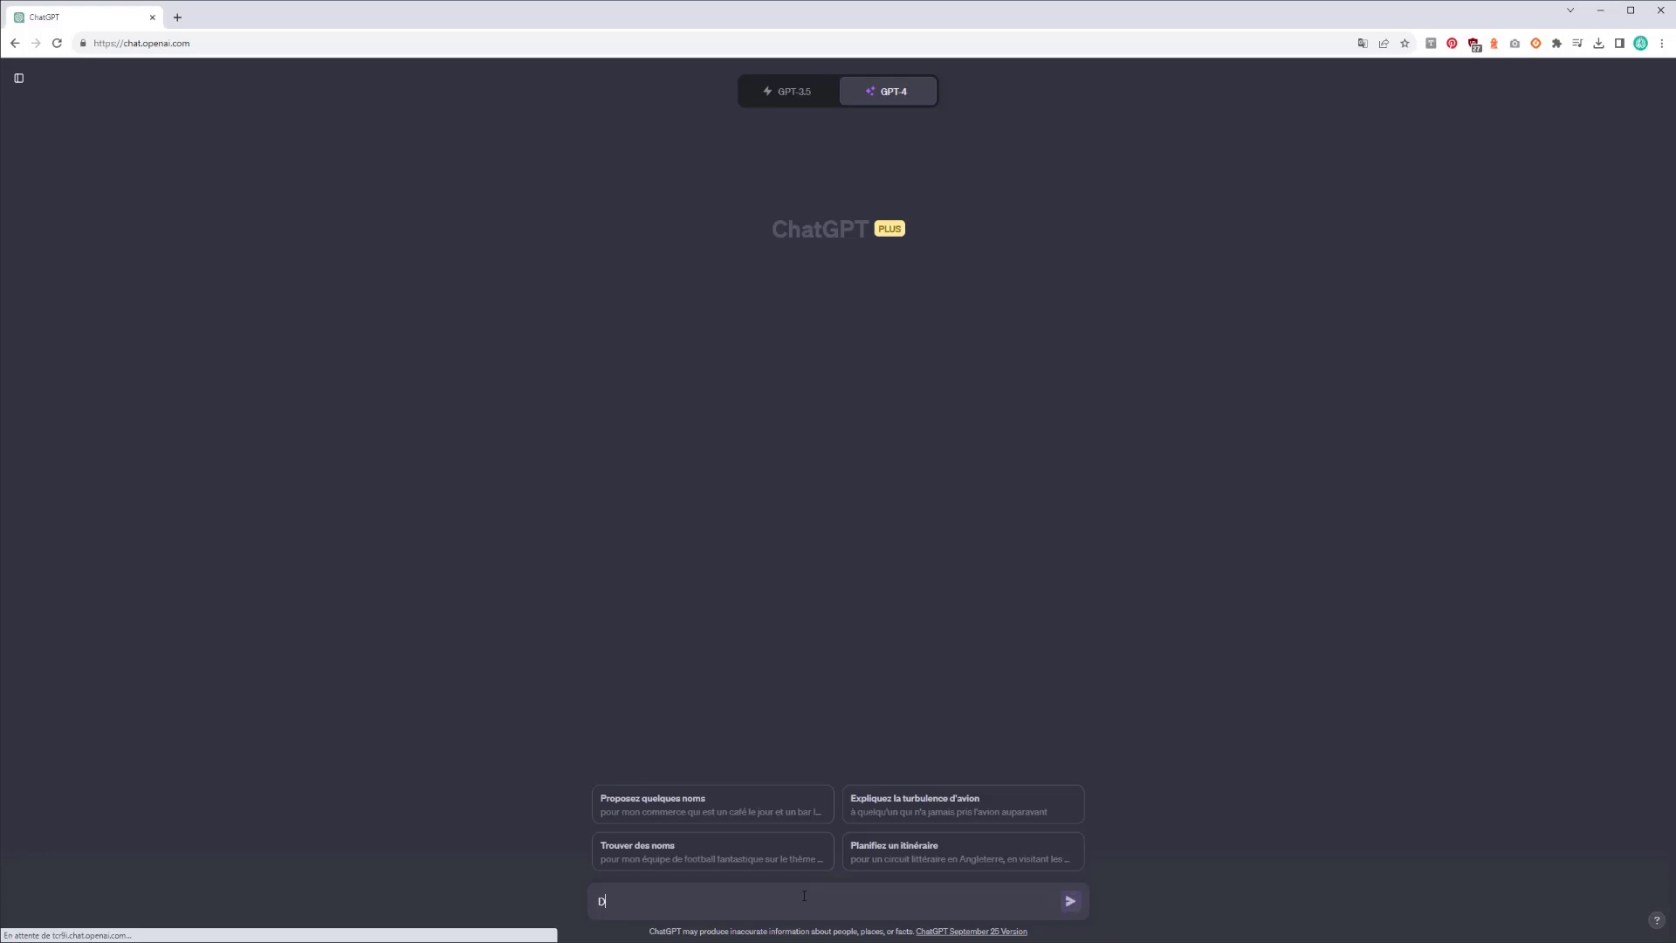
type("Donne moi ")
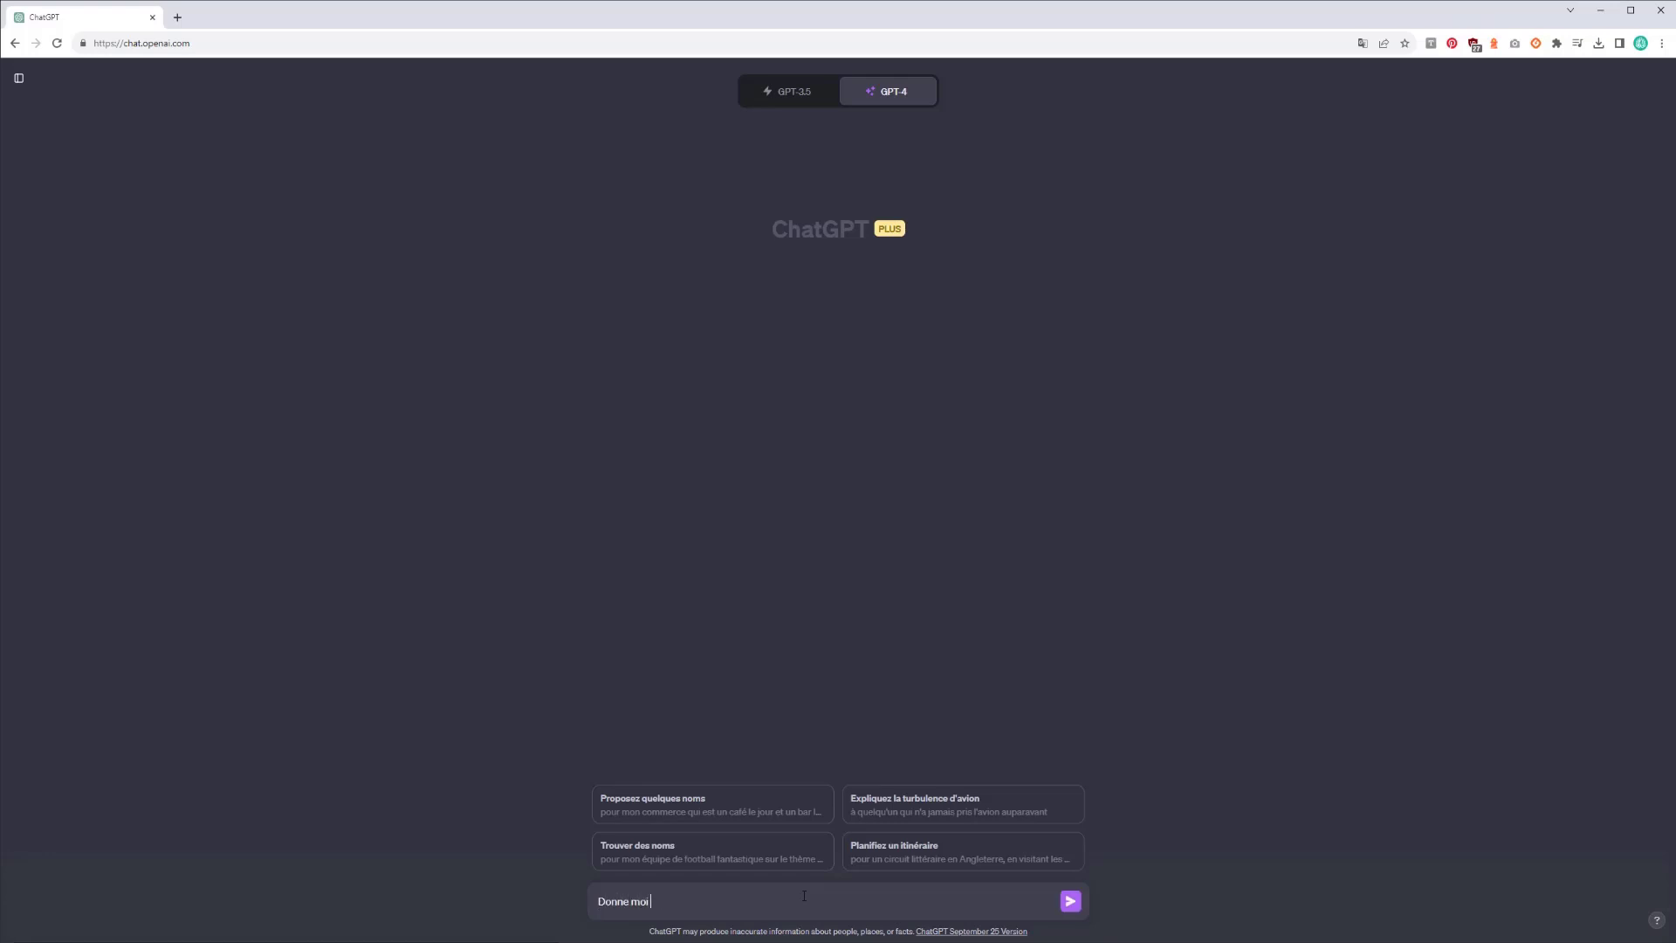
type("les définitions")
type(" des termes")
type(" iso et")
type(" bruit")
type(" en design")
key("Return")
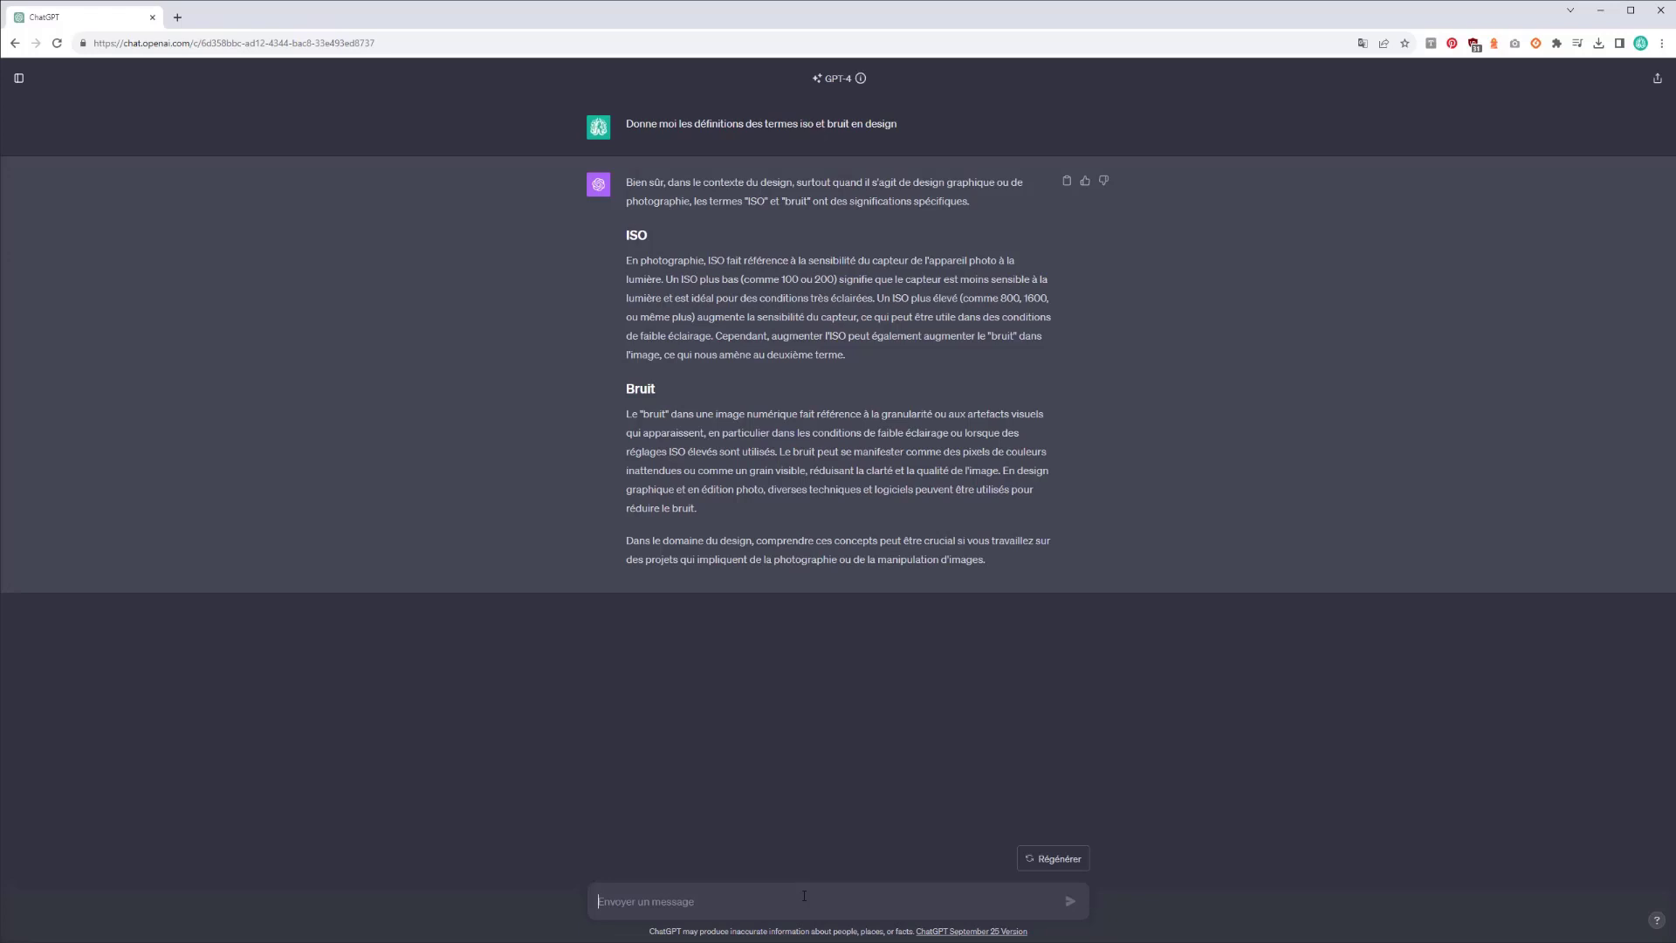
Request a 5-question vrai/faux QCM on the previous topics, including the answers
type("faire un QCM")
type(" de 5 questio")
type("ns, en vrai f")
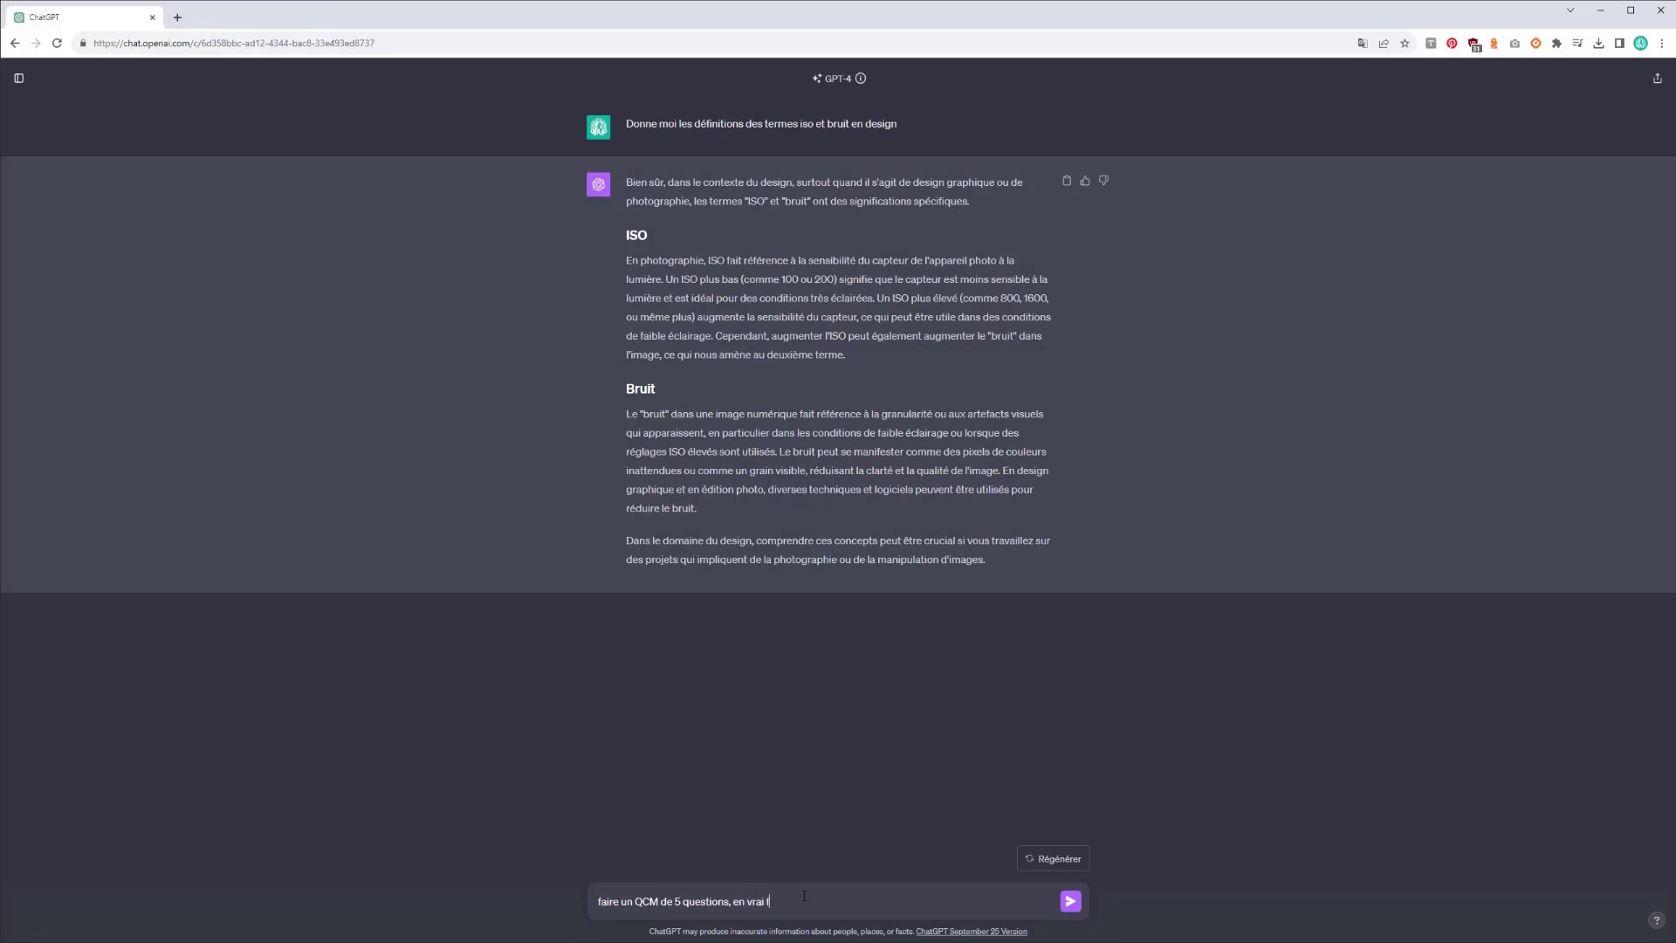
type("aux")
key("BackSpace")
key("BackSpace")
key("BackSpace")
type("/")
type(" faux et de m")
key("BackSpace")
key("BackSpace")
key("BackSpace")
key("BackSpace")
key("BackSpace")
key("BackSpace")
key("BackSpace")
type("su")
key("BackSpace")
type("e")
type("s théamtqi")
key("BackSpace")
key("BackSpace")
key("BackSpace")
key("BackSpace")
key("BackSpace")
type("ma")
type("tiques pr")
type("écédentes")
type(" et donne moi")
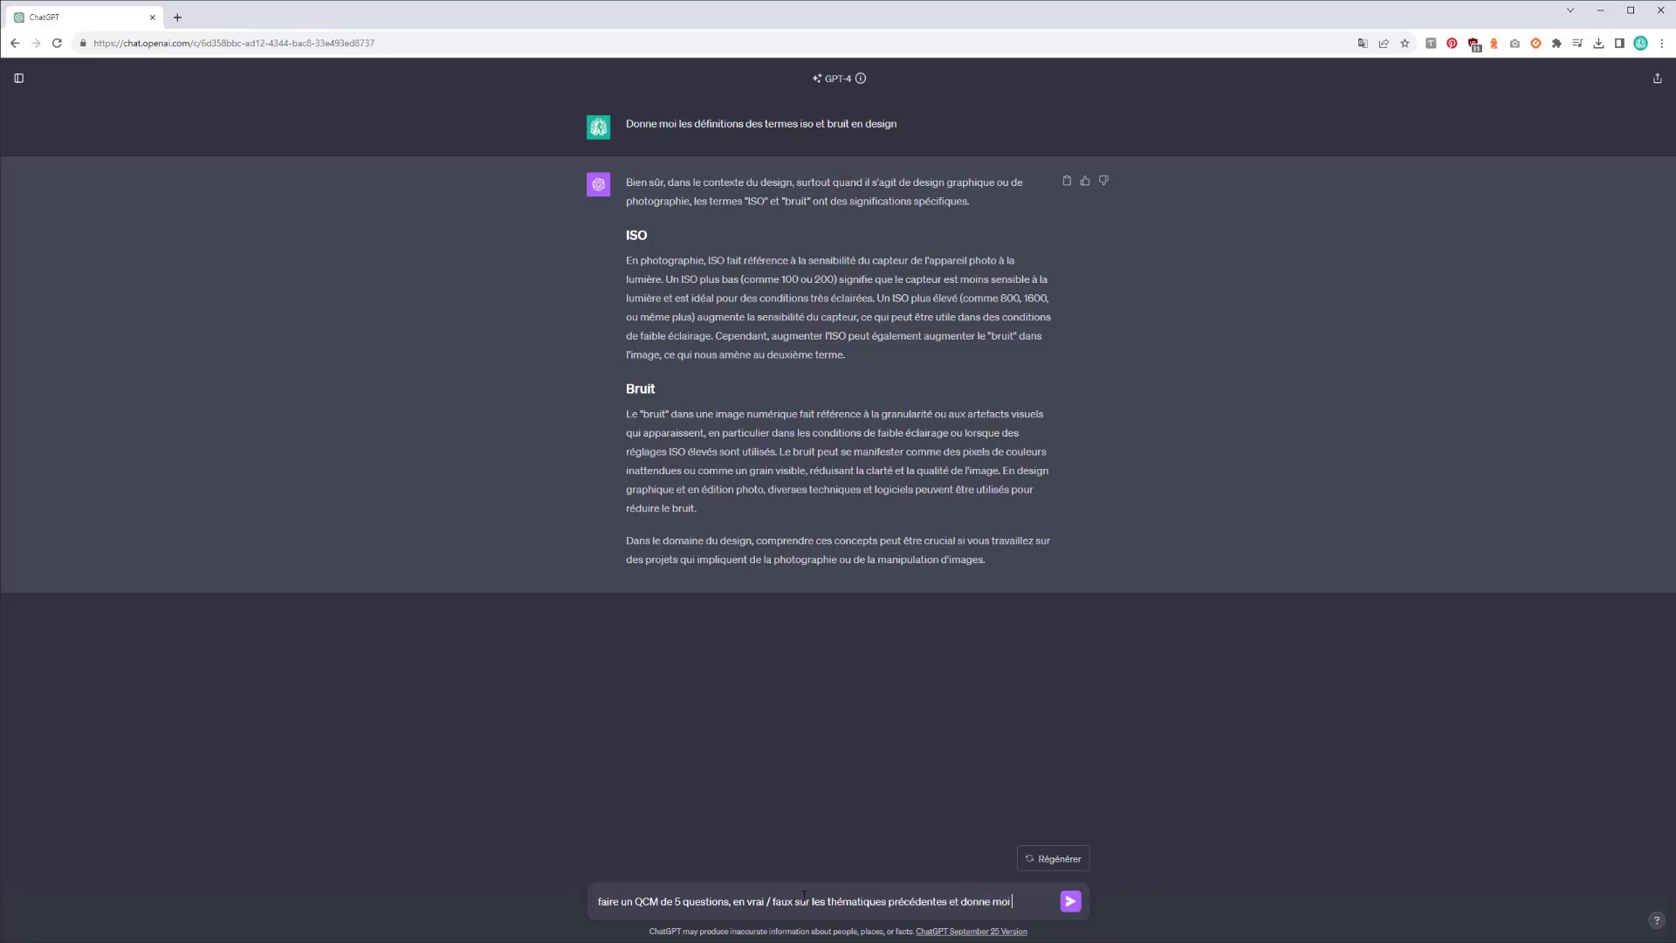
type(" les réponses")
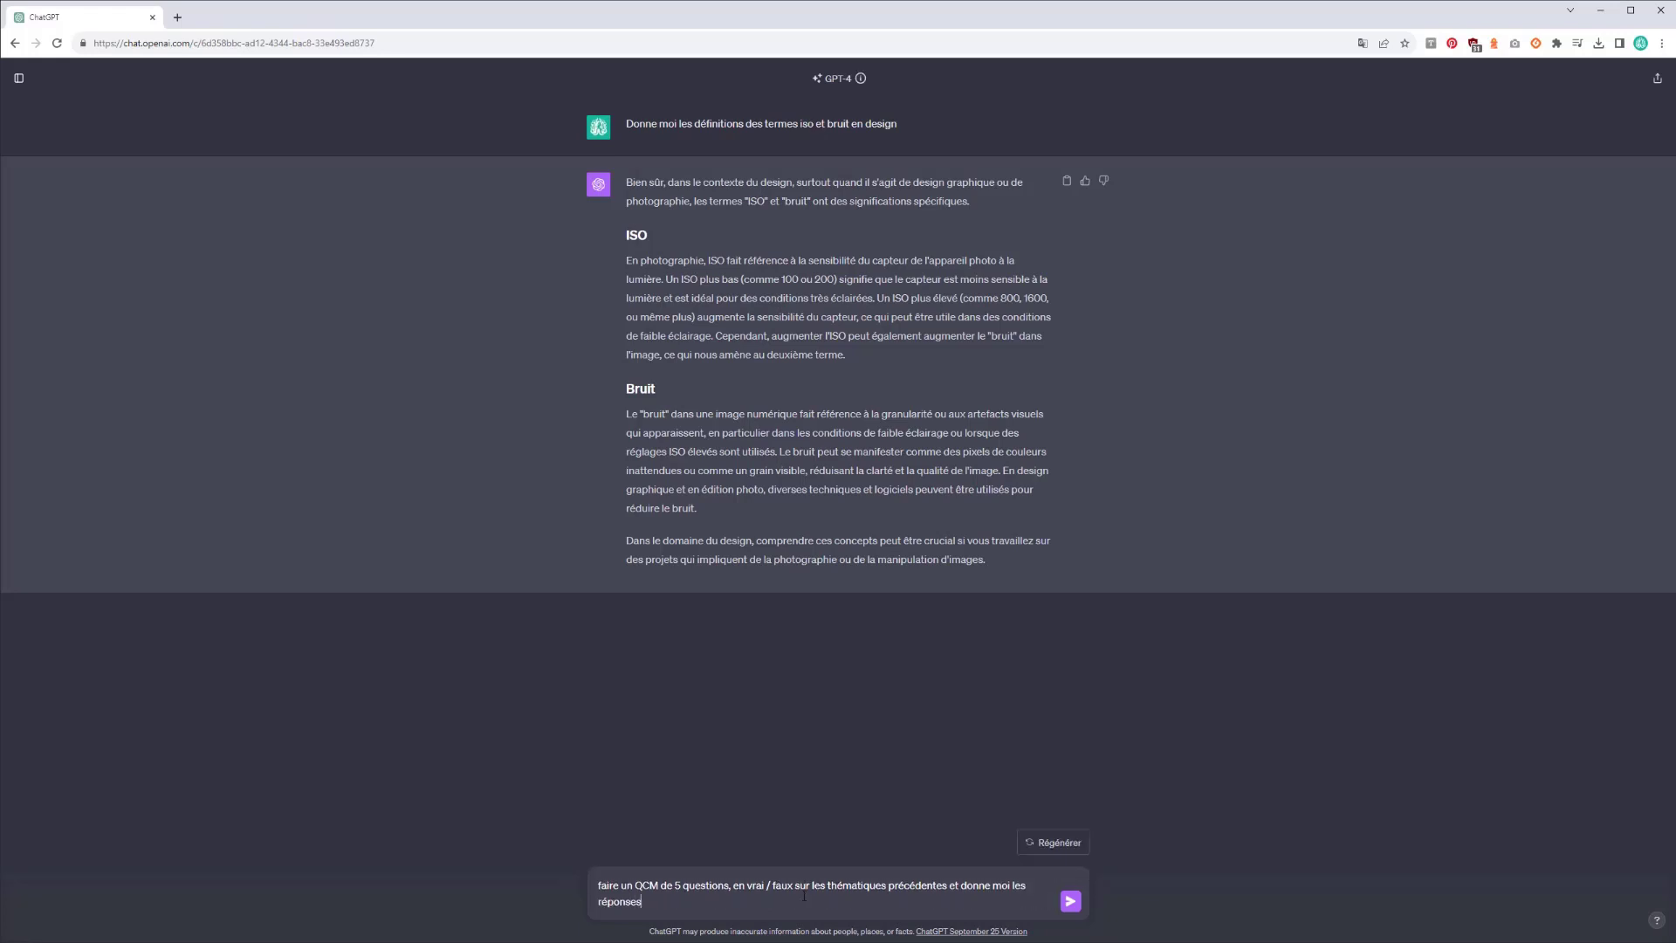
key("Return")
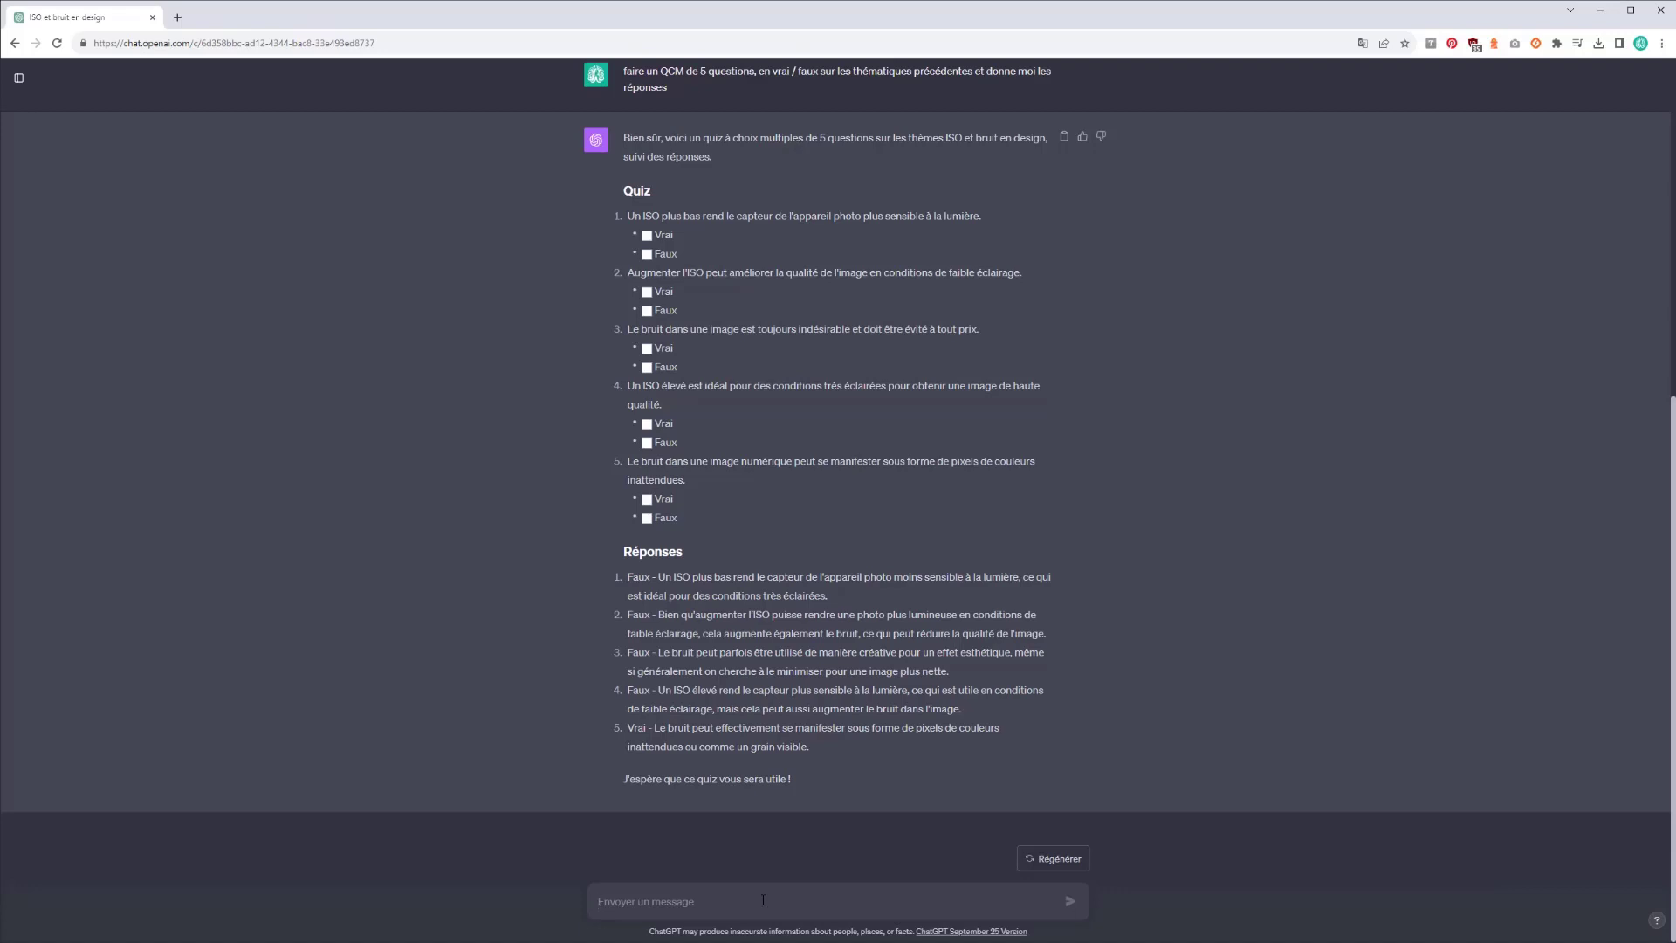
Write a request for a 10-row table with nom, prénom, âge, situation maritale and zone géographique
type("f")
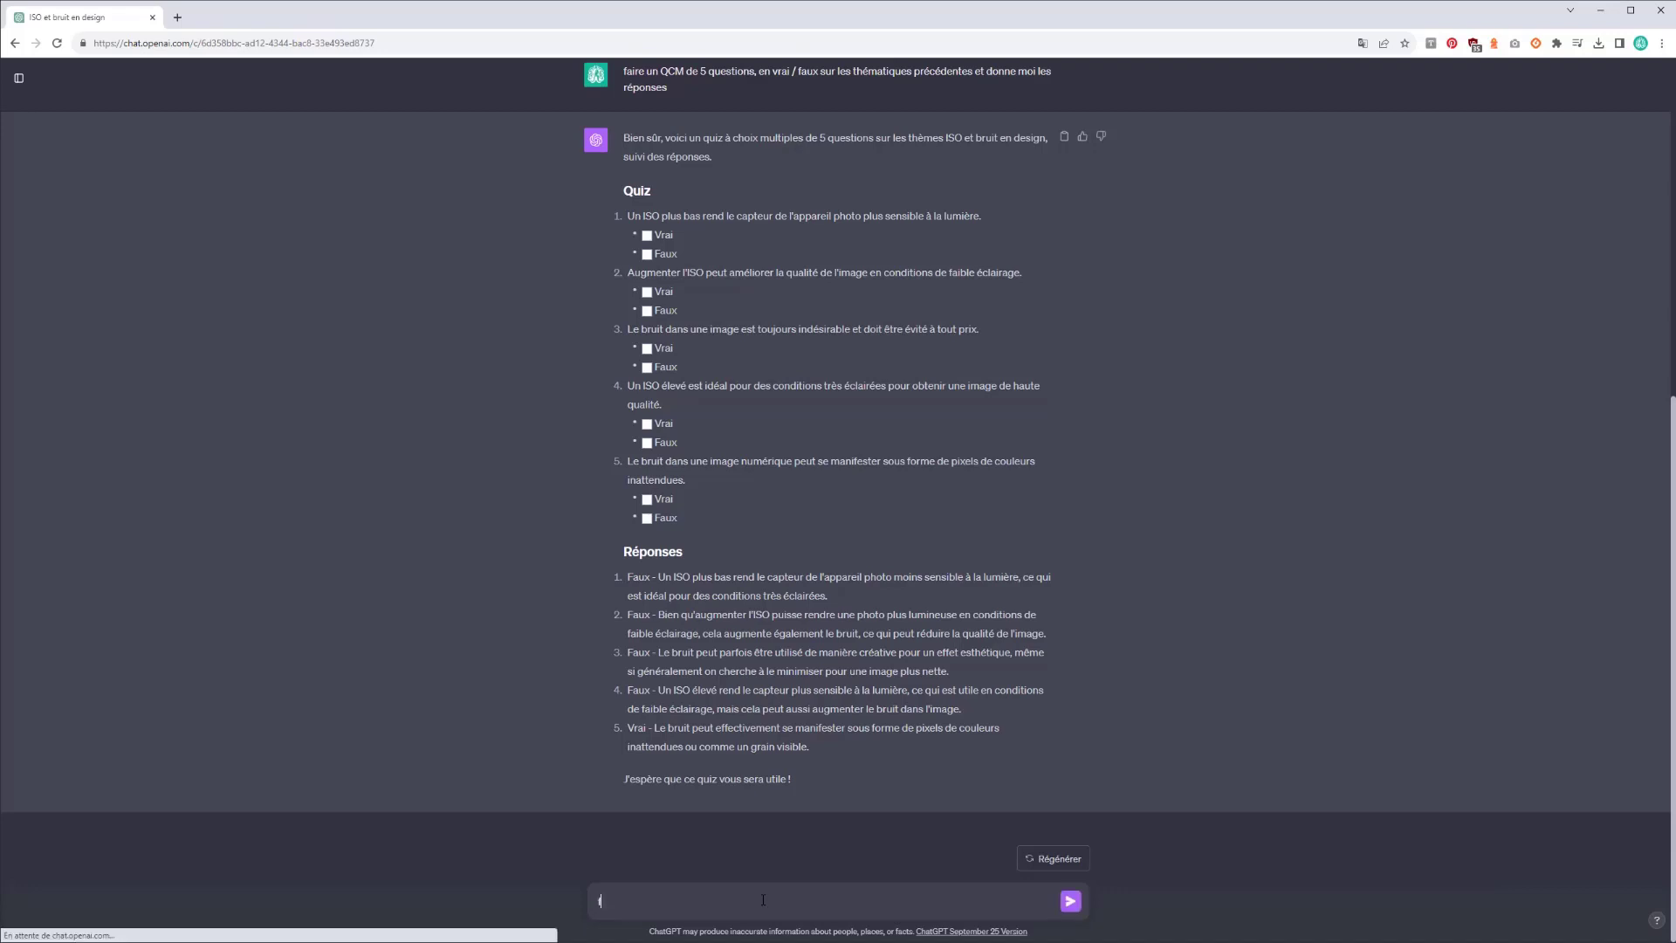
type("ais moi un t")
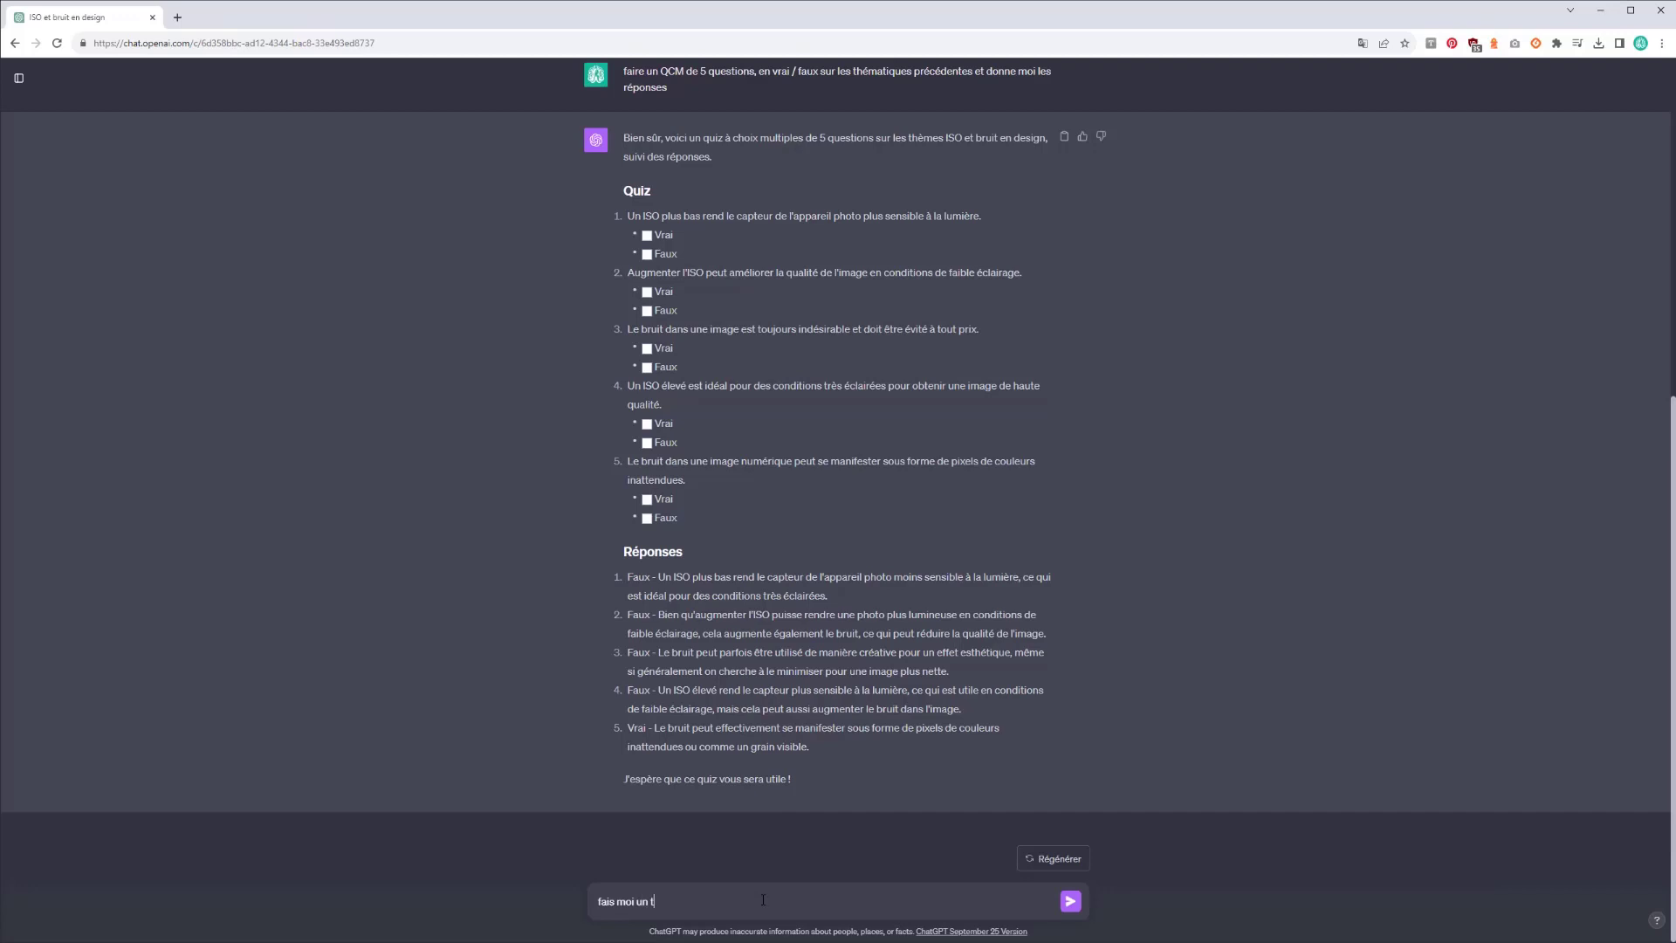
type("ableau de 10 li")
type("gnes avec d")
key("BackSpace")
type("nom, preno")
type("m, age, ")
type("situation mari")
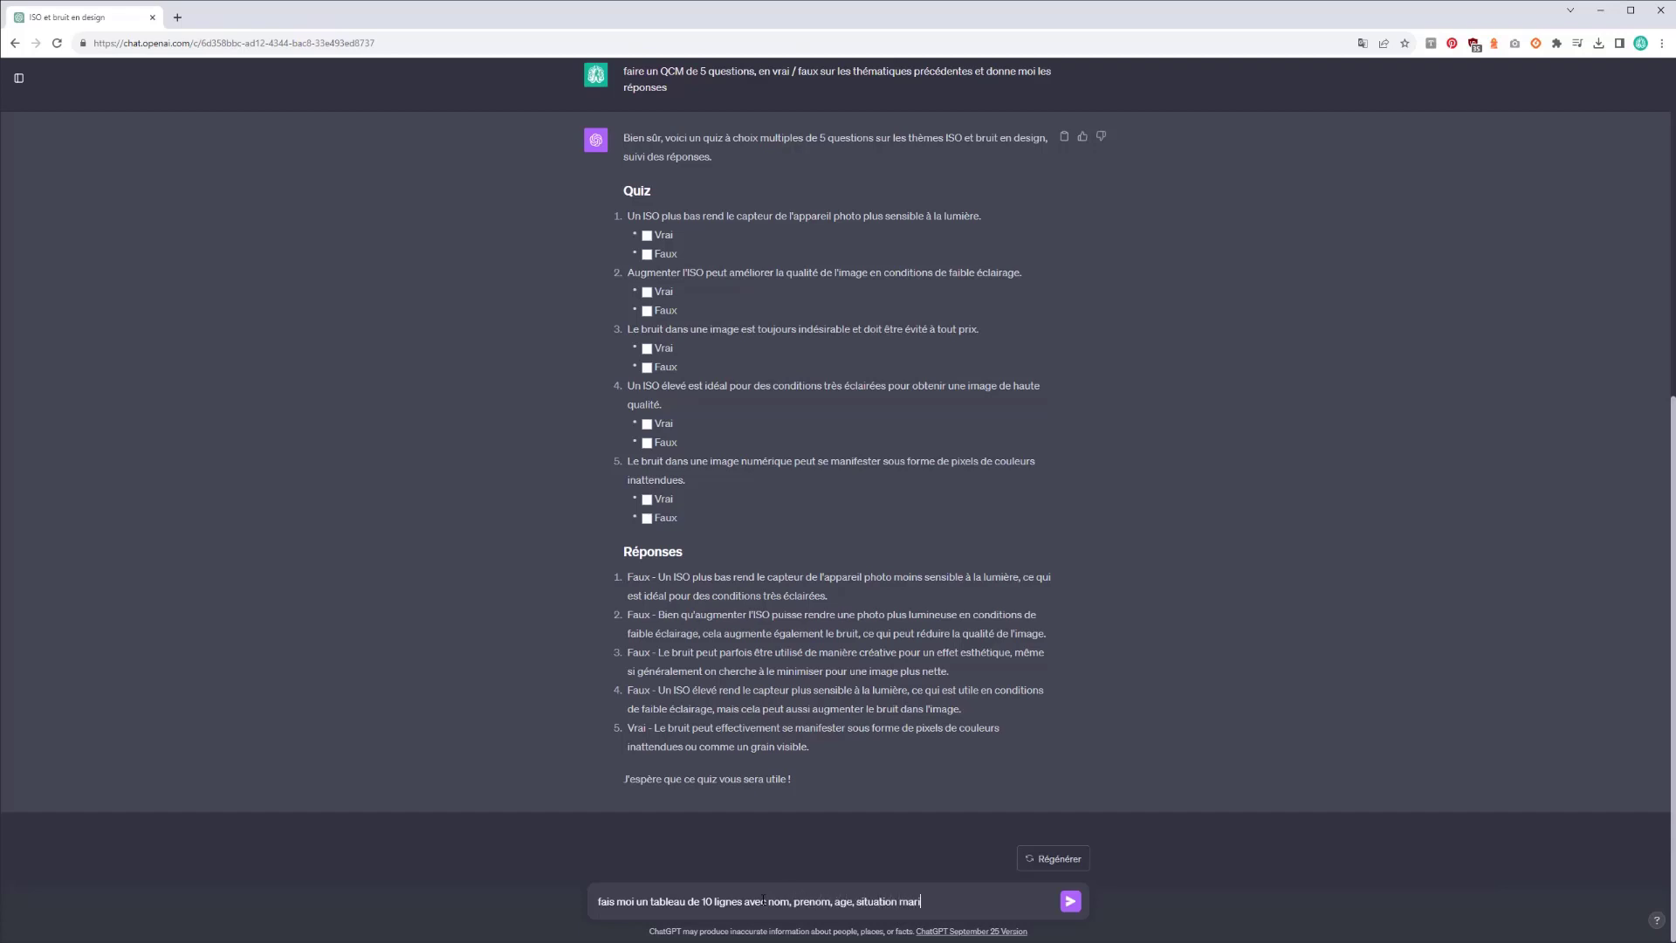
type("tal etr")
key("BackSpace")
type("zone")
type(" geogra")
type("phique")
Send the table request and let GPT-4 generate the fictional 10-row table
key("Return")
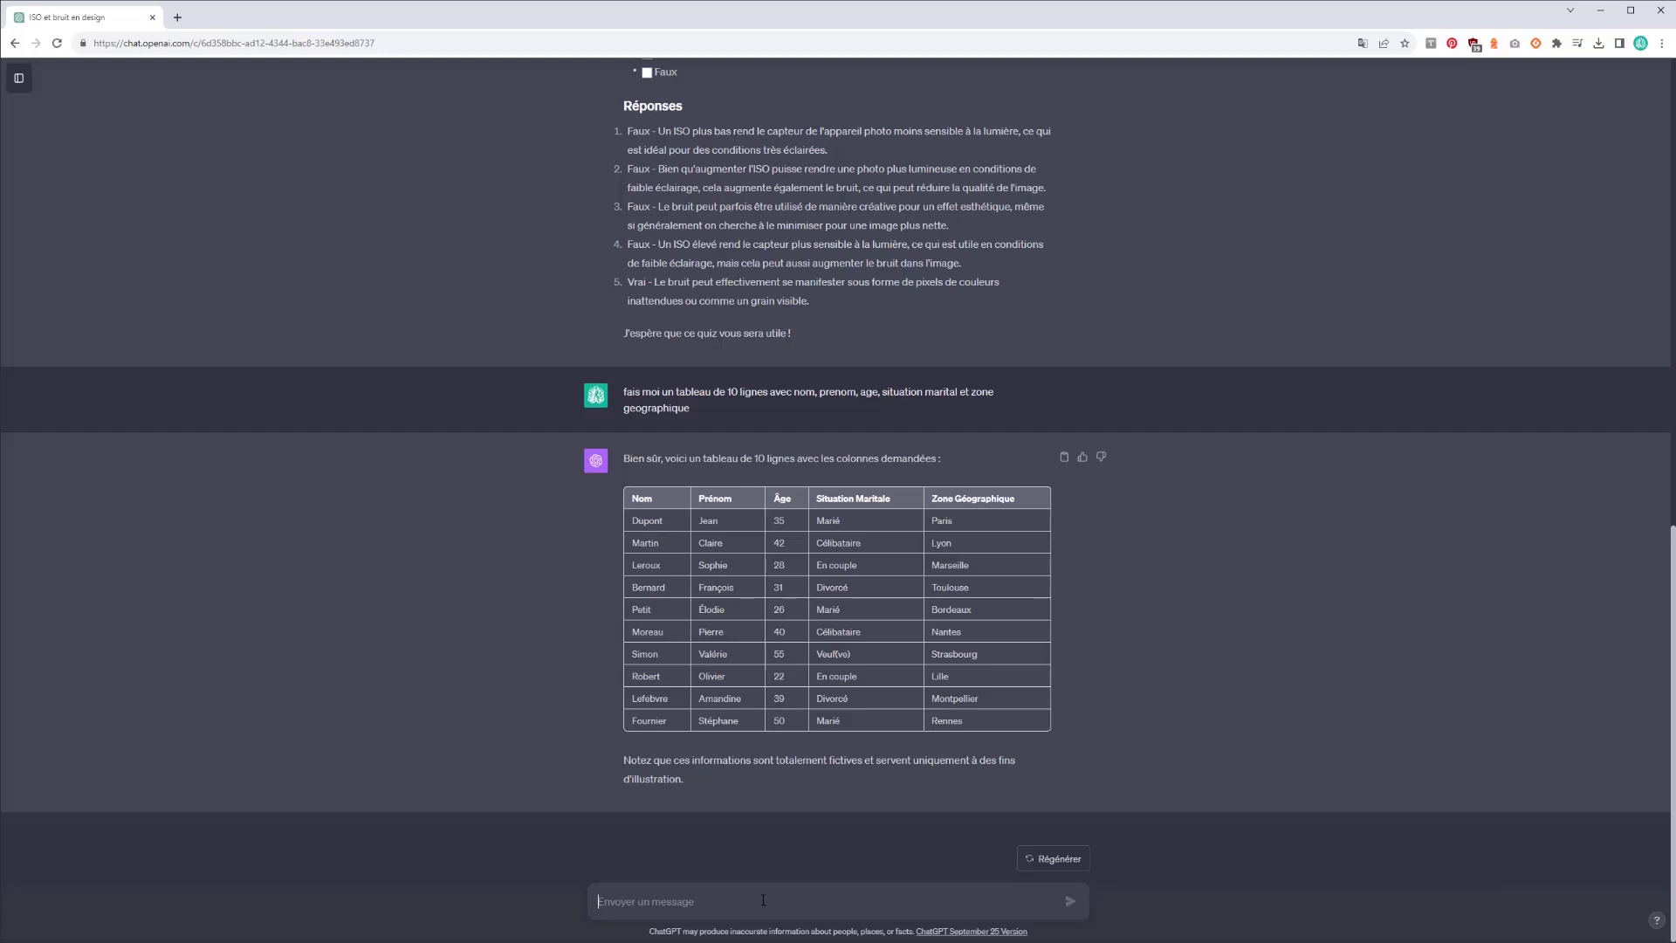
left_click(763, 900)
left_click(763, 899)
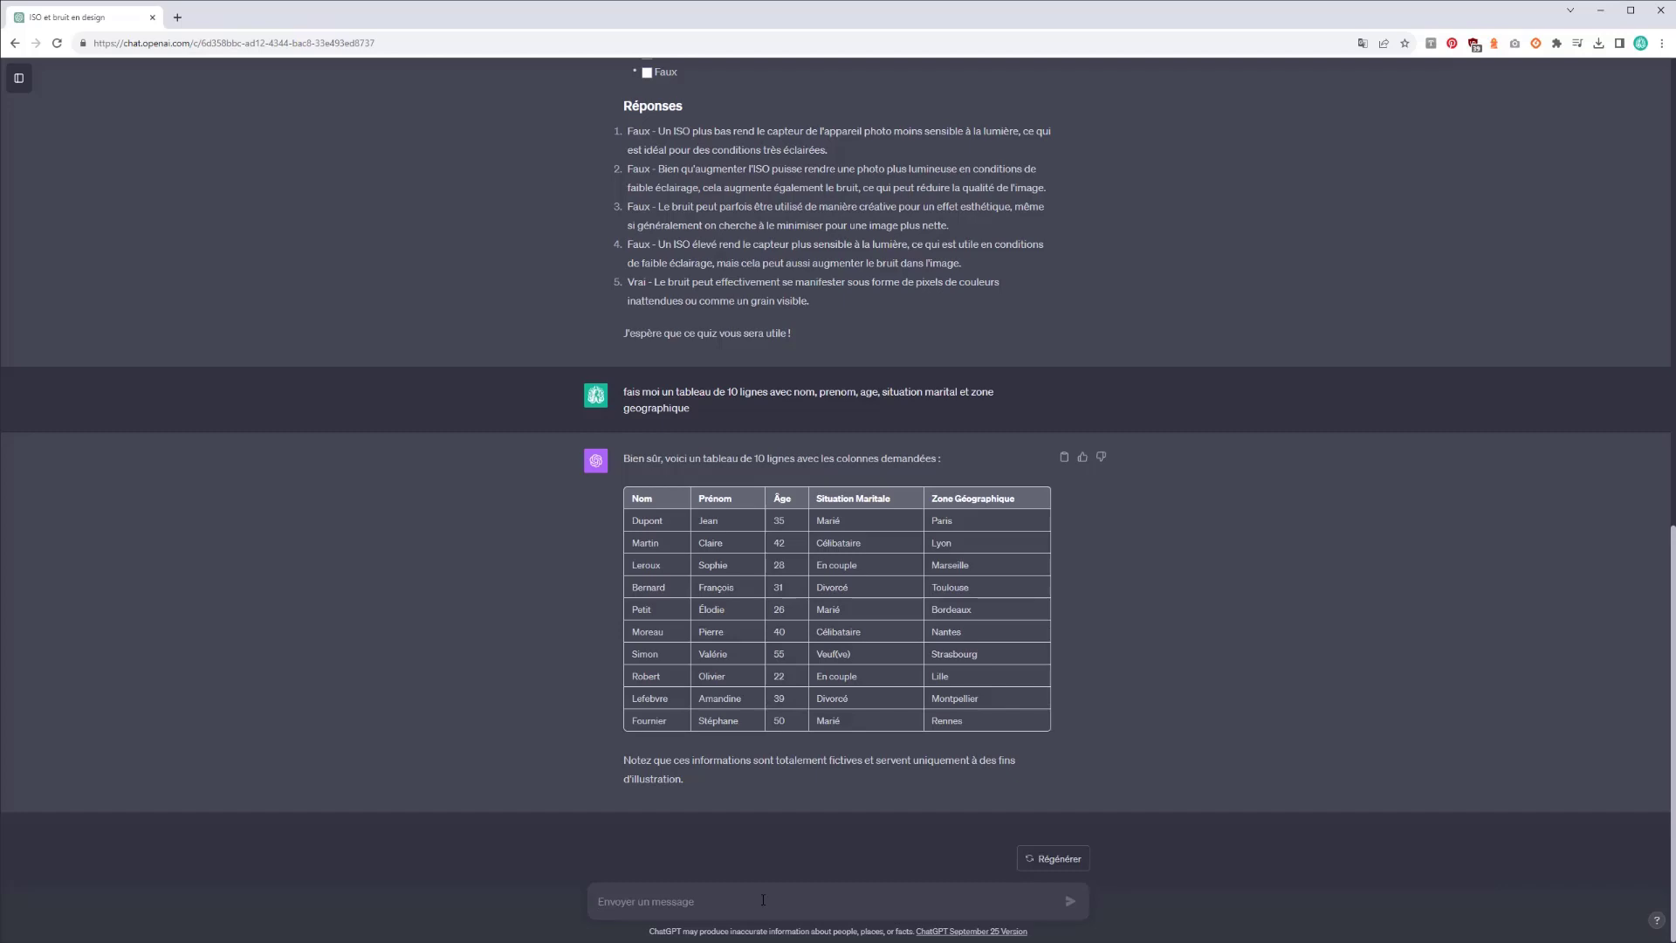